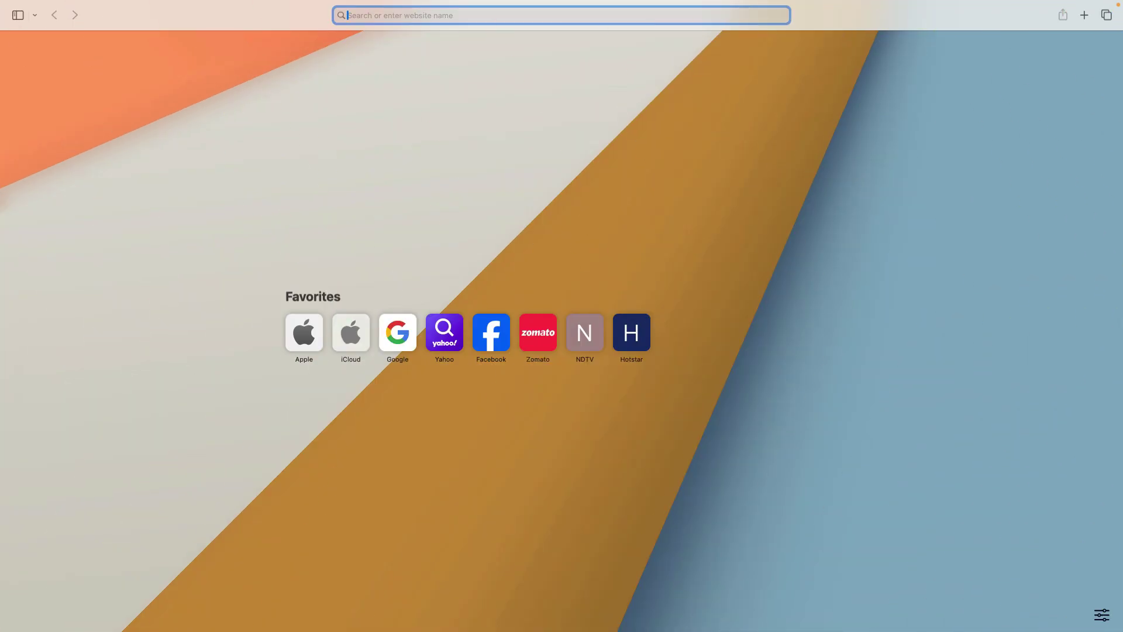
text(openai)
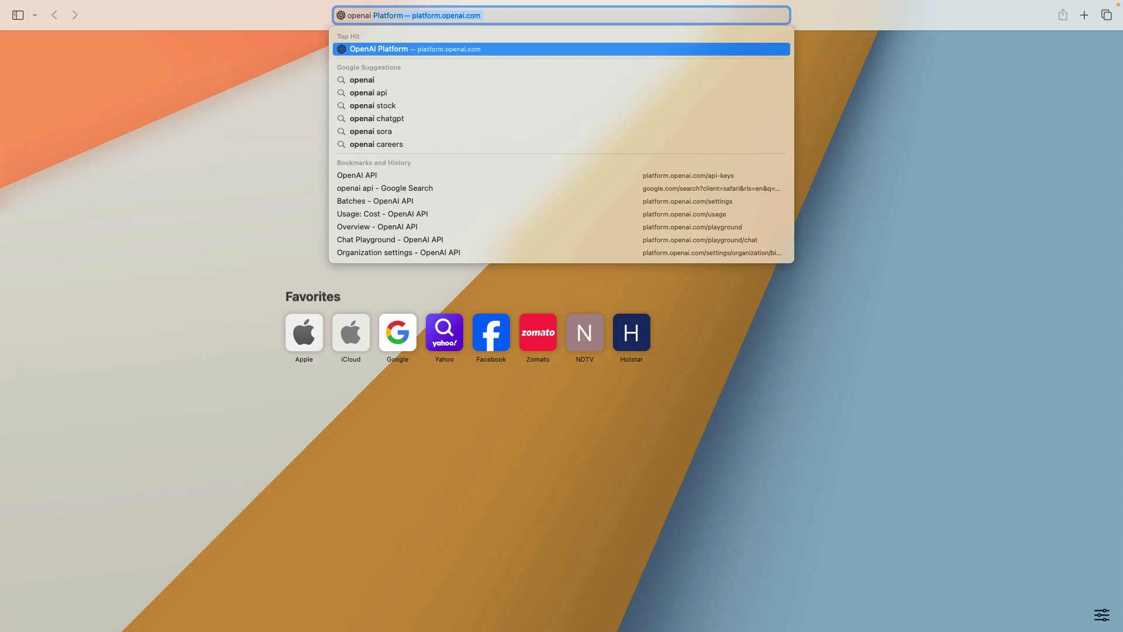
text( api)
Step: Search Google for 'openai api', open the OpenAI API Overview result, and log in
key(Return)
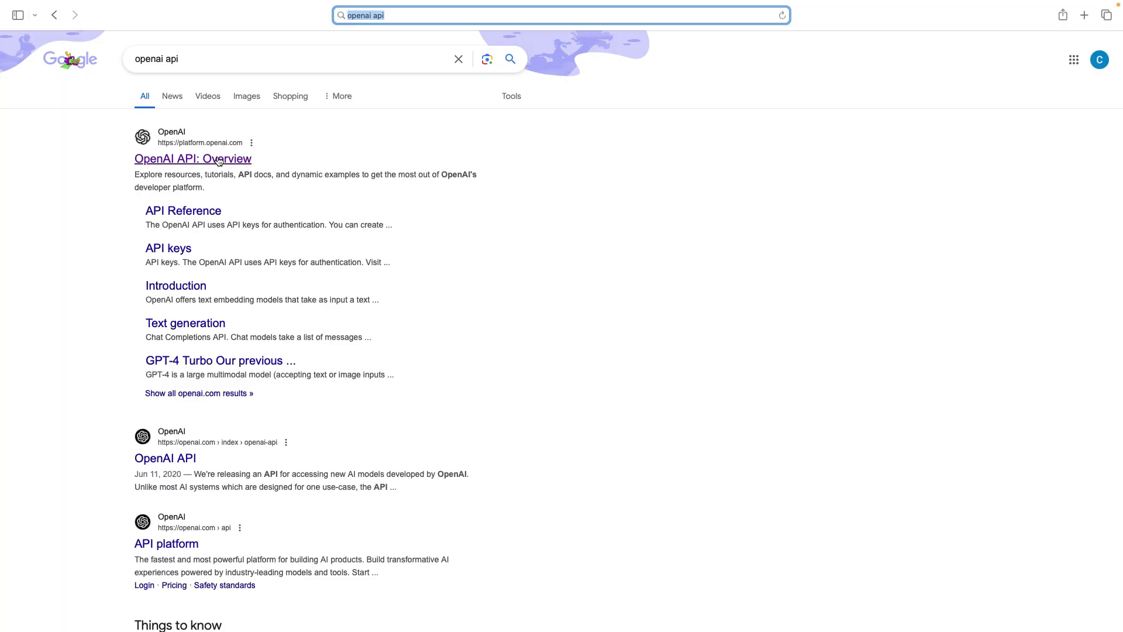
click(193, 159)
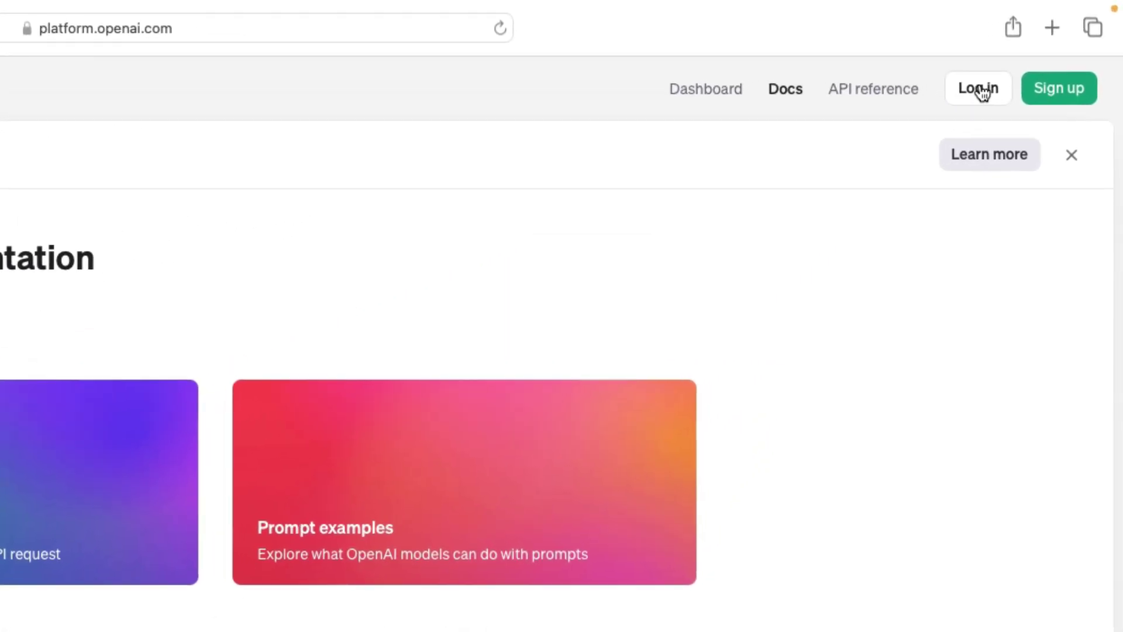
click(979, 88)
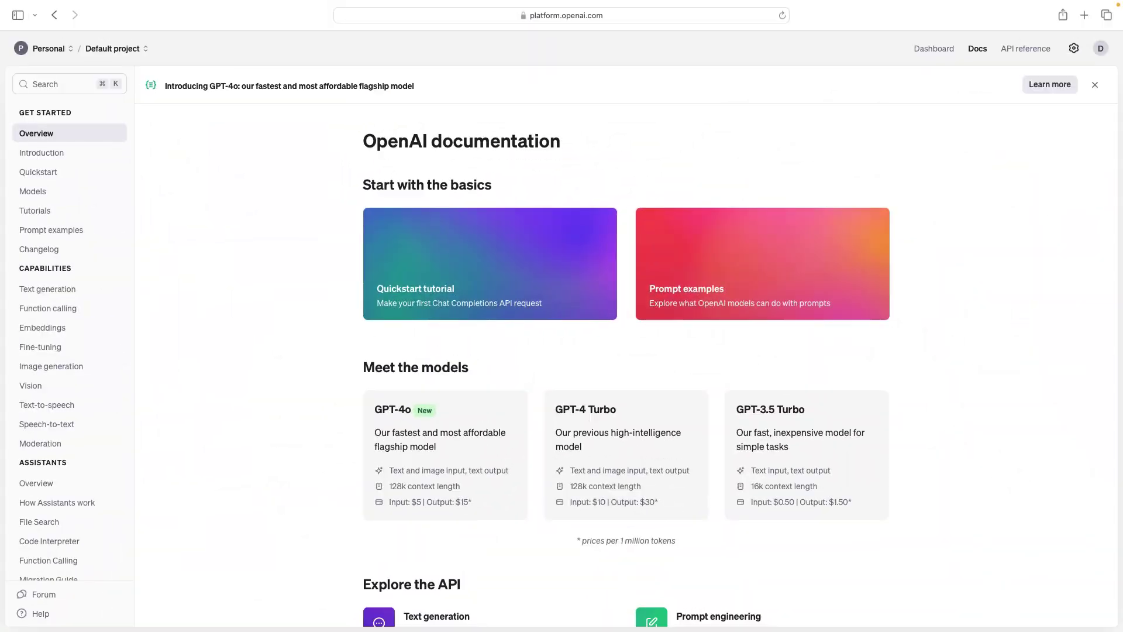
Step: Under Dashboard > API keys, generate a secret key named 'tutorial key' and copy it
click(934, 48)
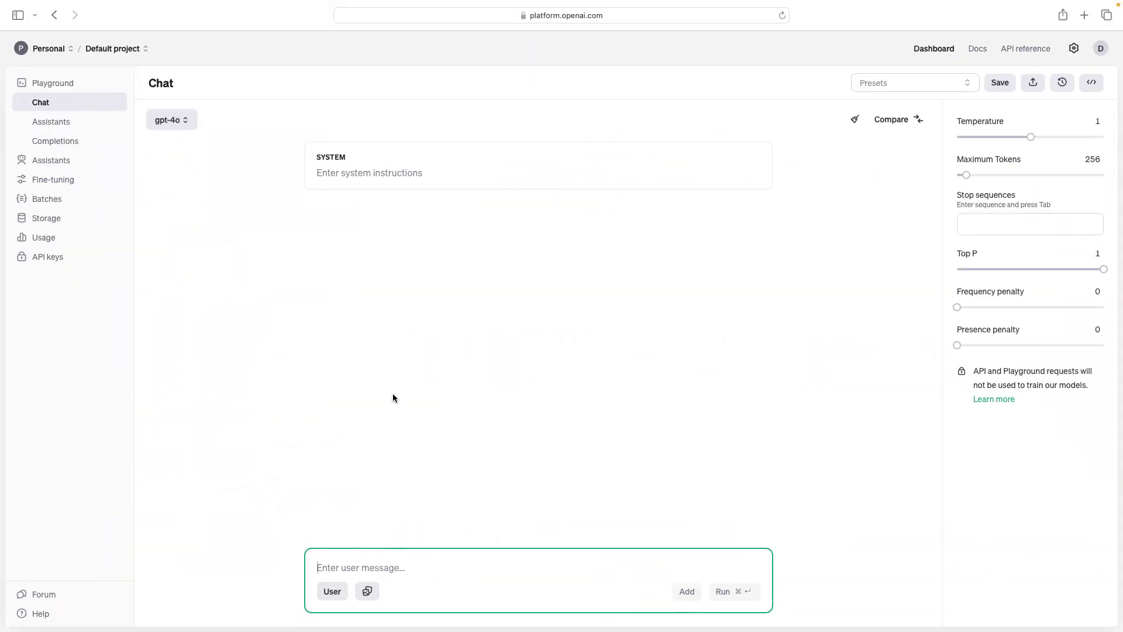
click(47, 257)
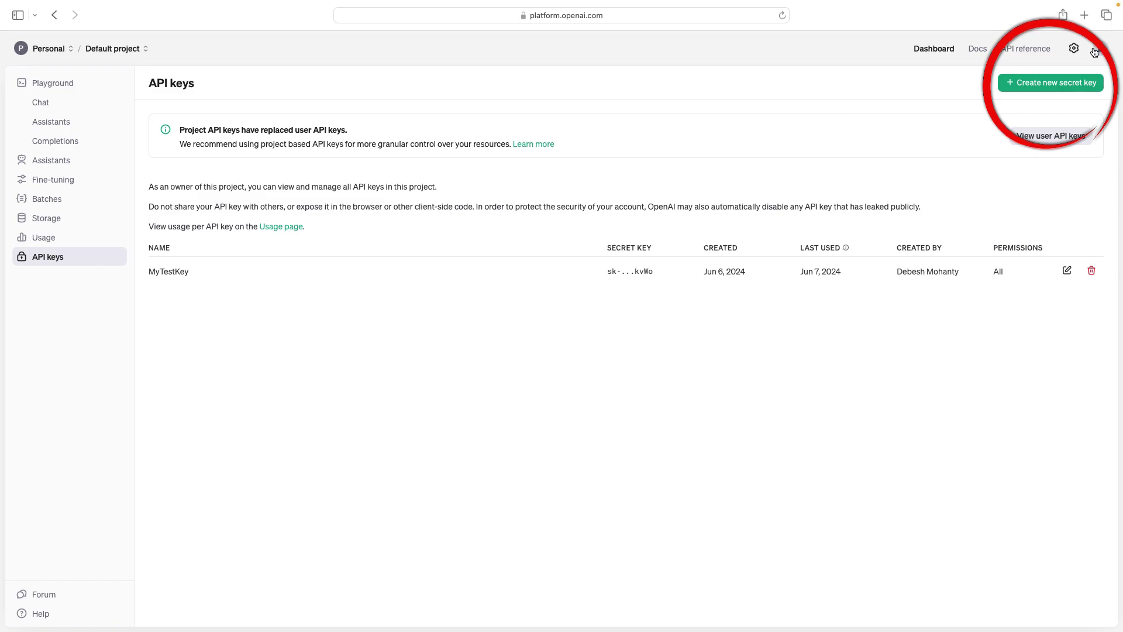
click(1050, 82)
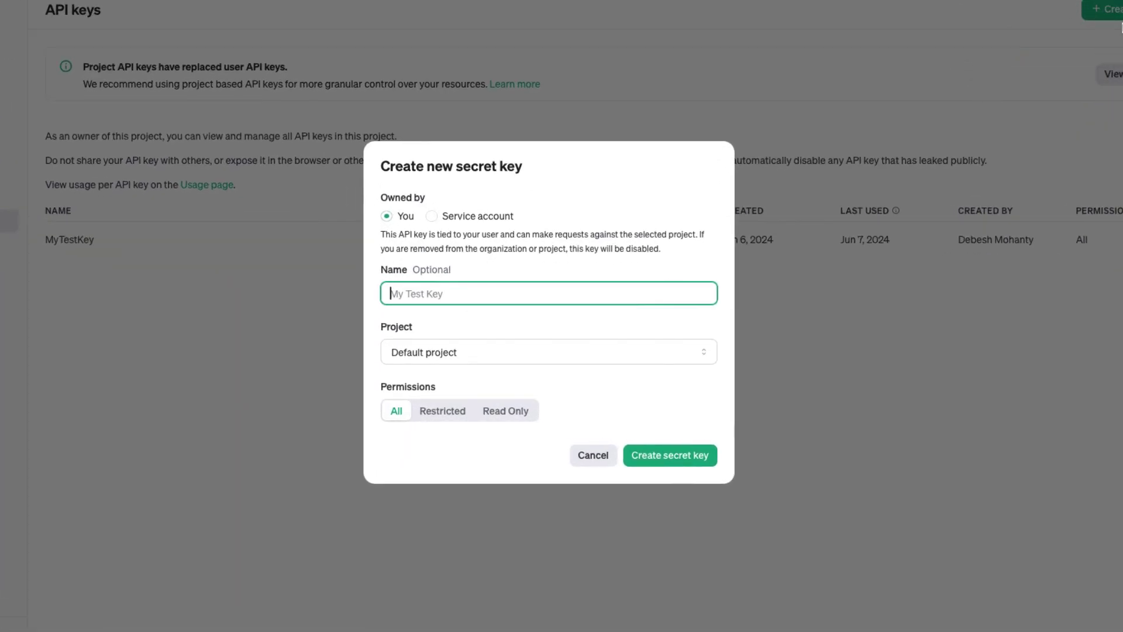
text(tutorialkey)
key(Down)
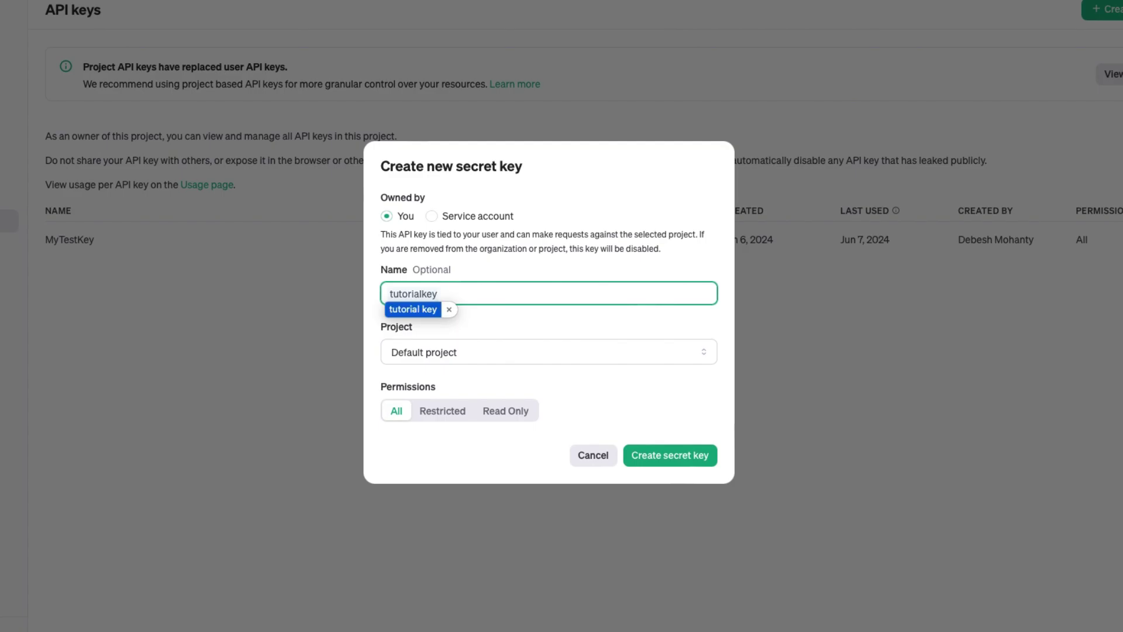
key(Return)
click(633, 464)
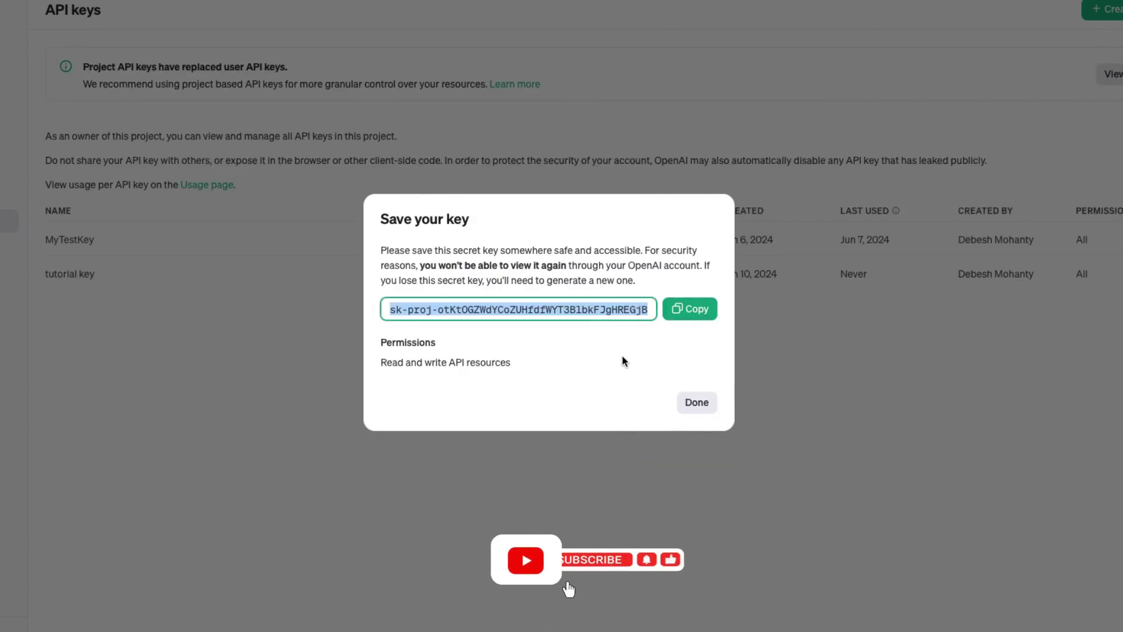
click(688, 309)
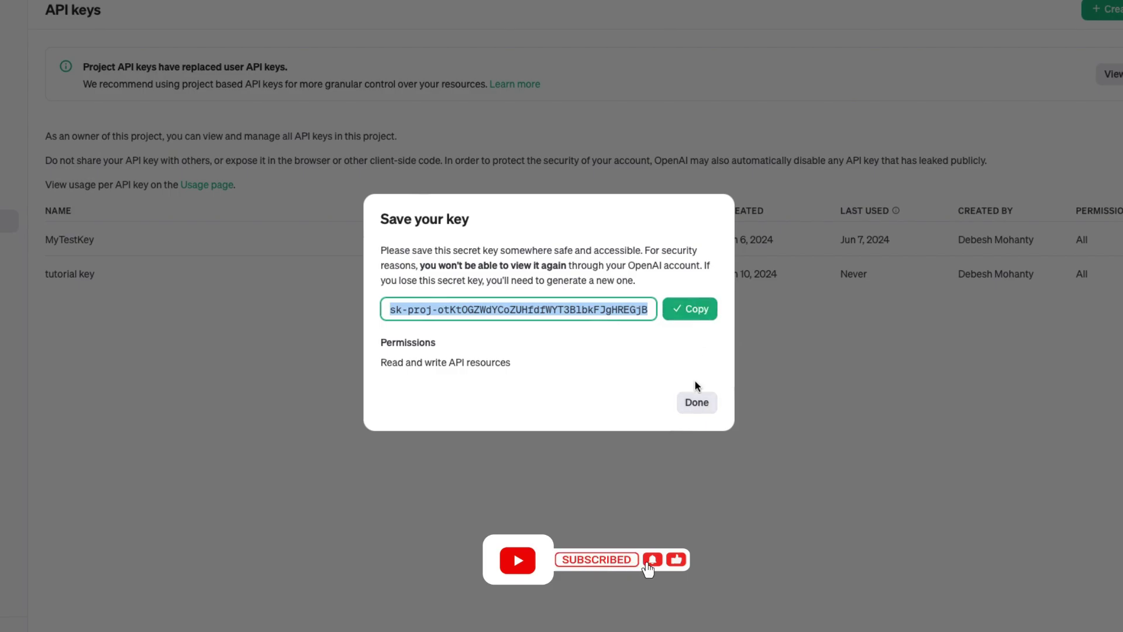
click(697, 402)
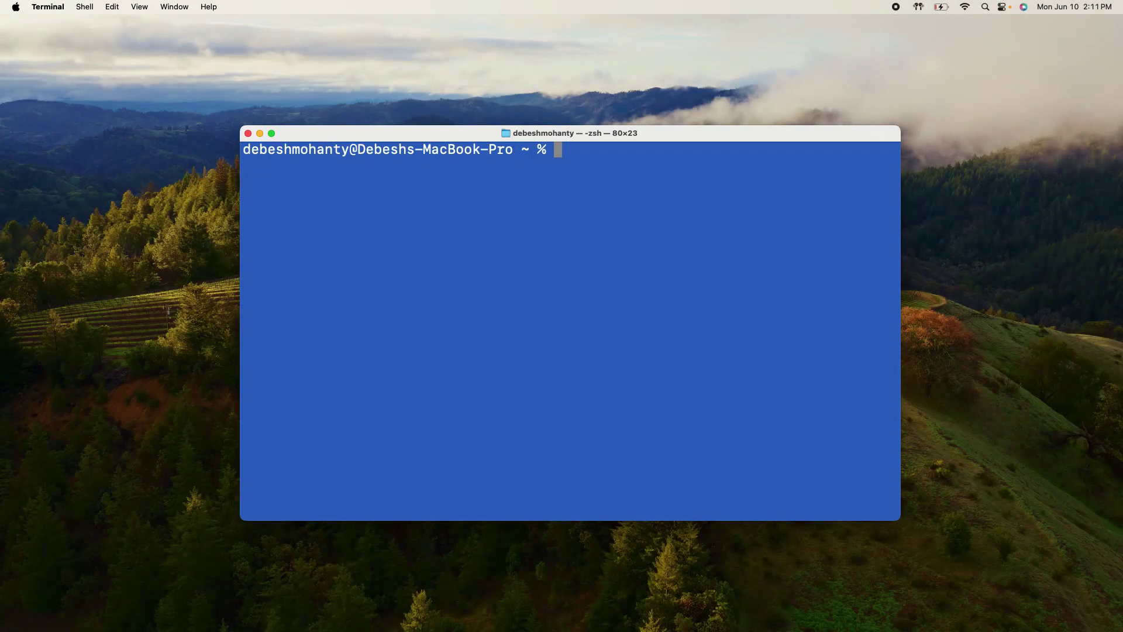
text(pip3 insta)
text(ll )
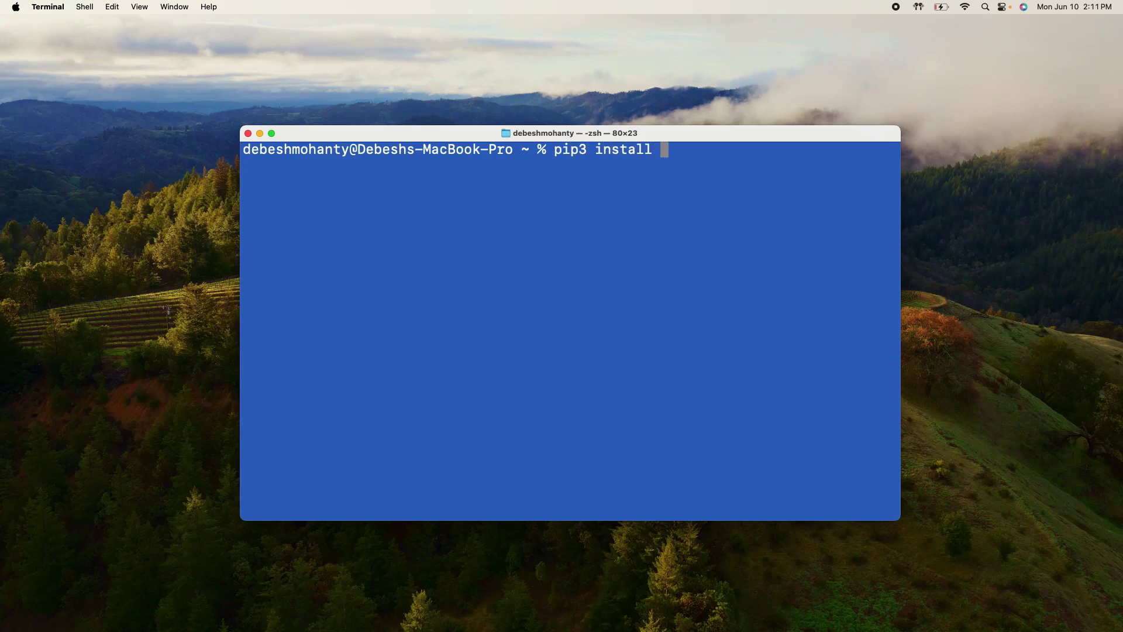
text(openai)
Step: Run pip3 install openai at the zsh prompt
key(Return)
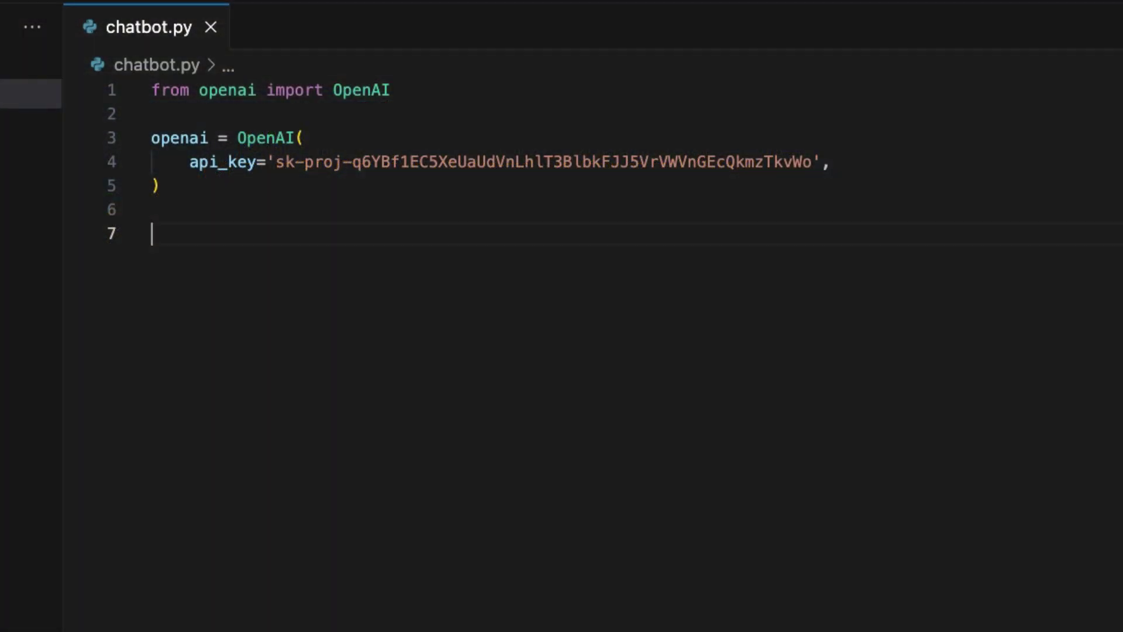
text(def get)
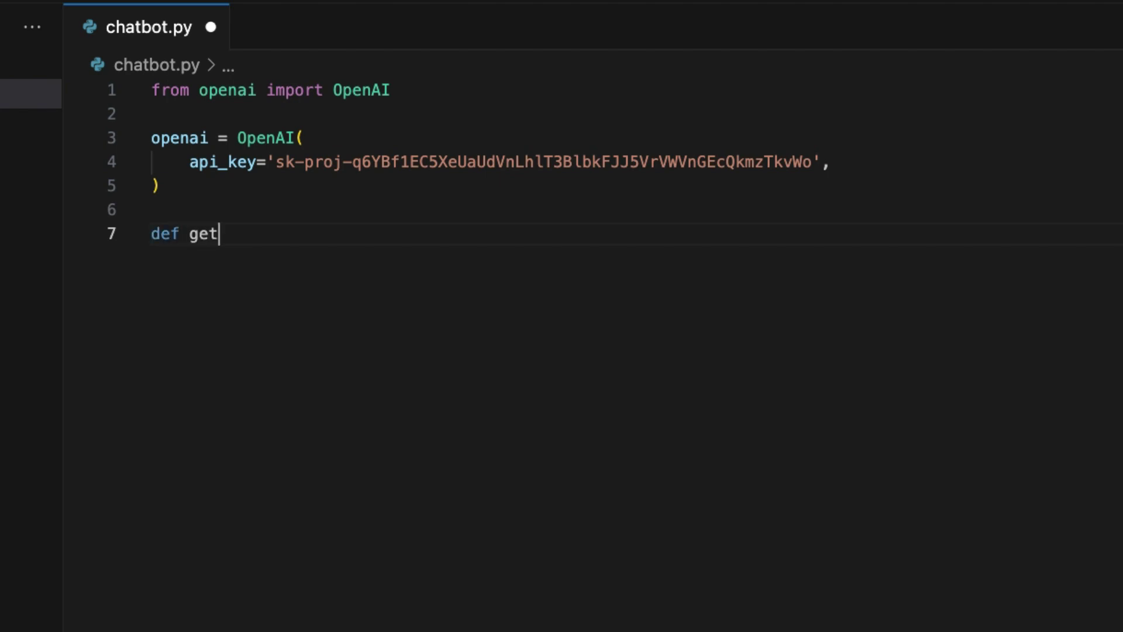
text(_gpt_res)
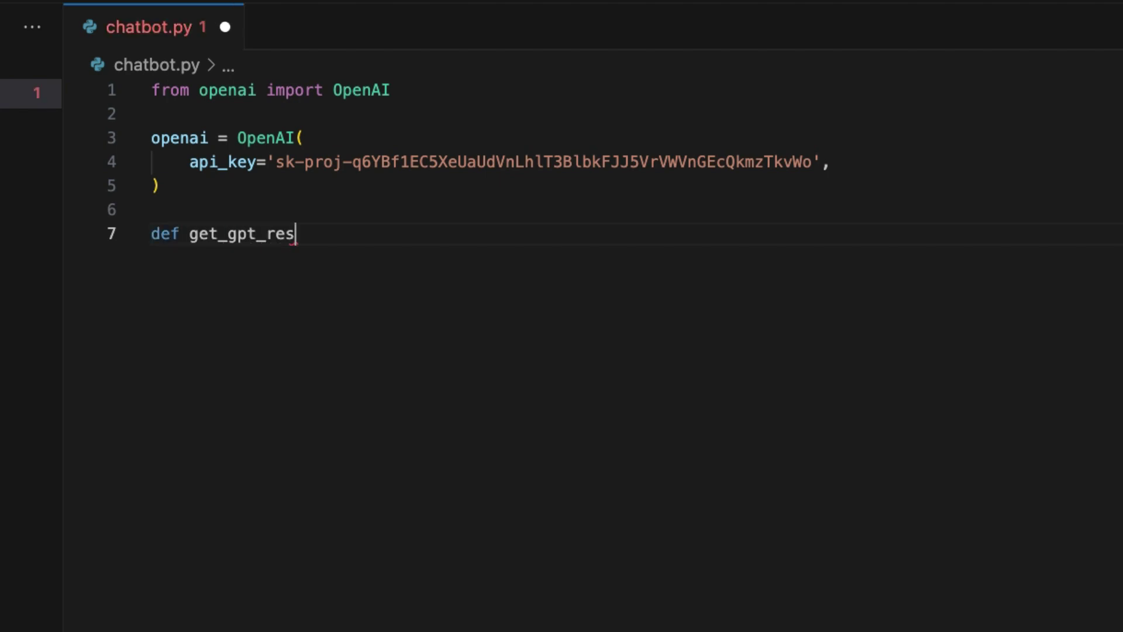
text(ponse(user_)
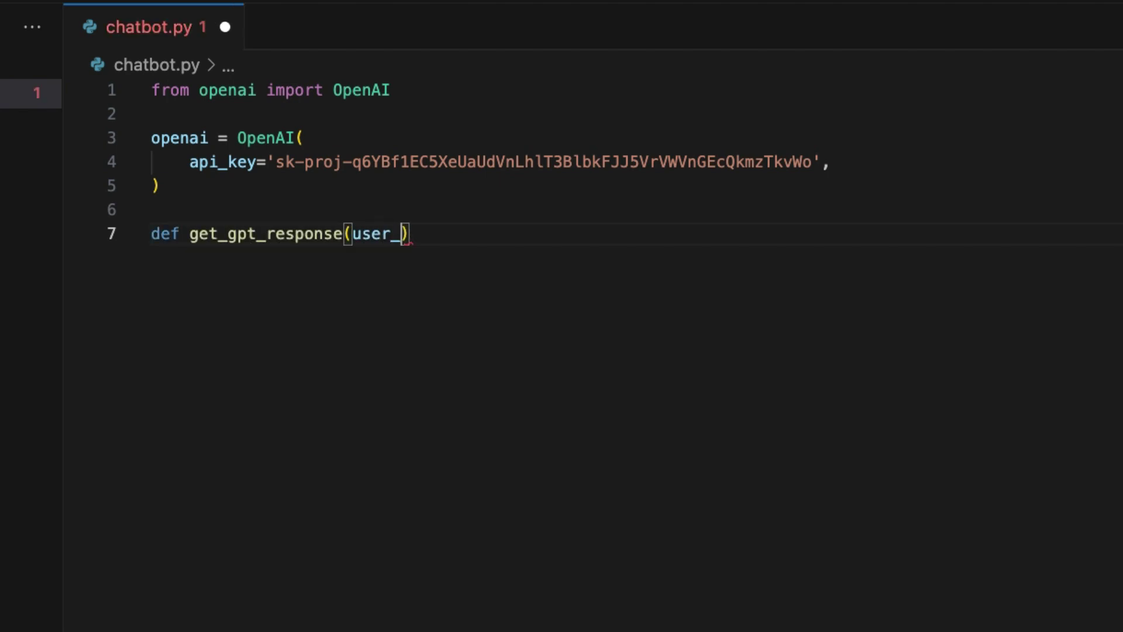
text(input)
Step: Define get_gpt_response(user_input) with message = {"role": "user", "content": user_input}
key(Right)
text(:)
key(Return)
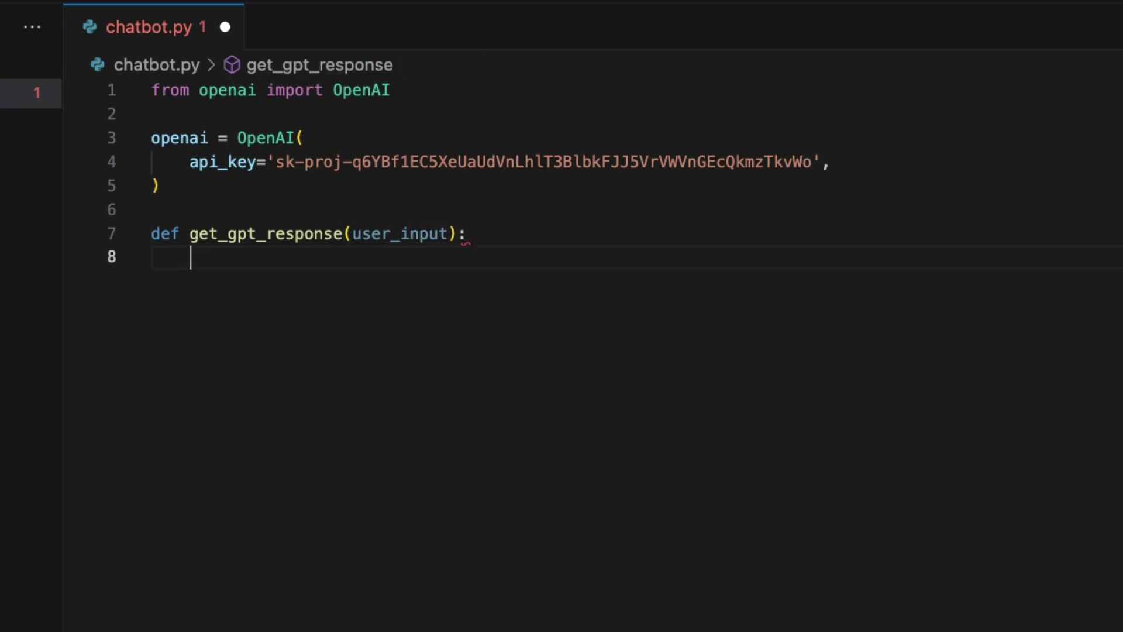
text(message)
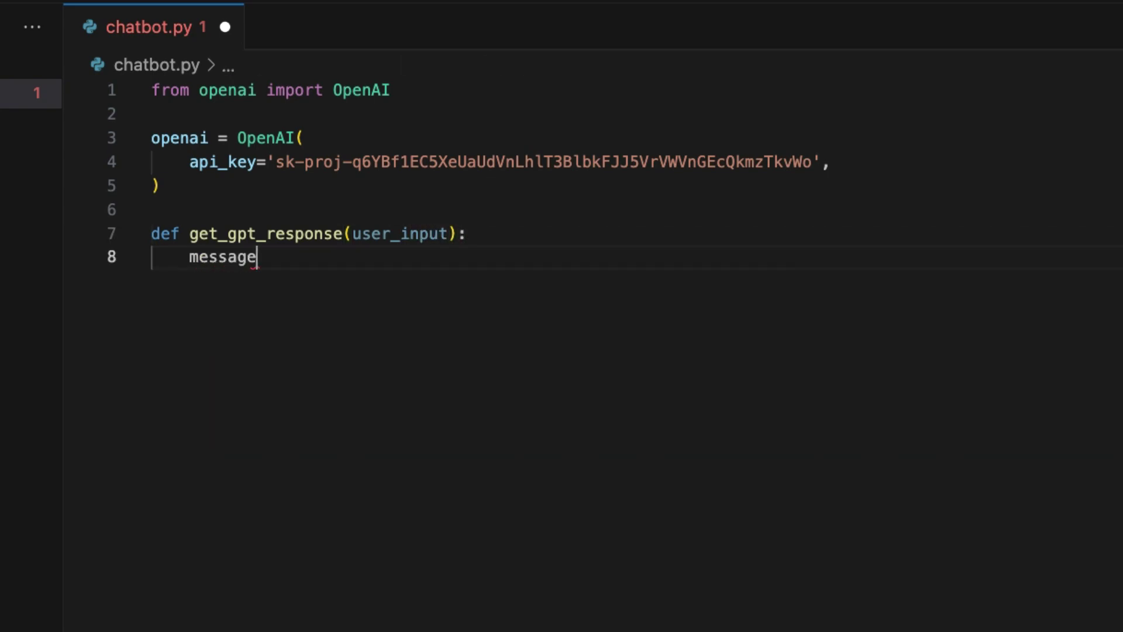
text( = {)
key(Return)
text("r)
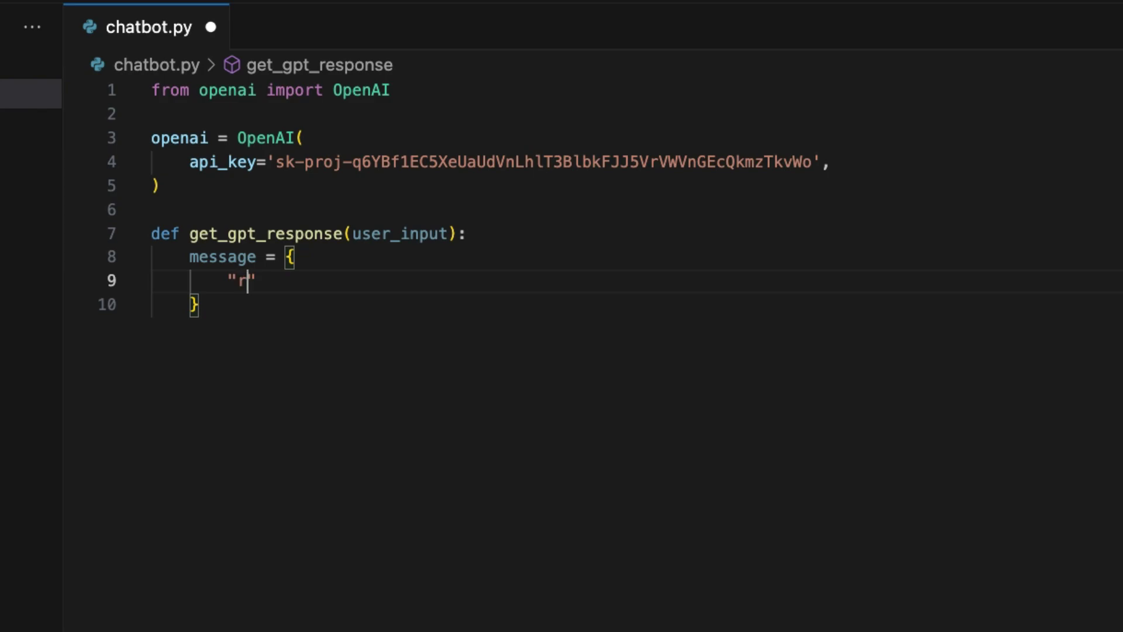
text(ole": ")
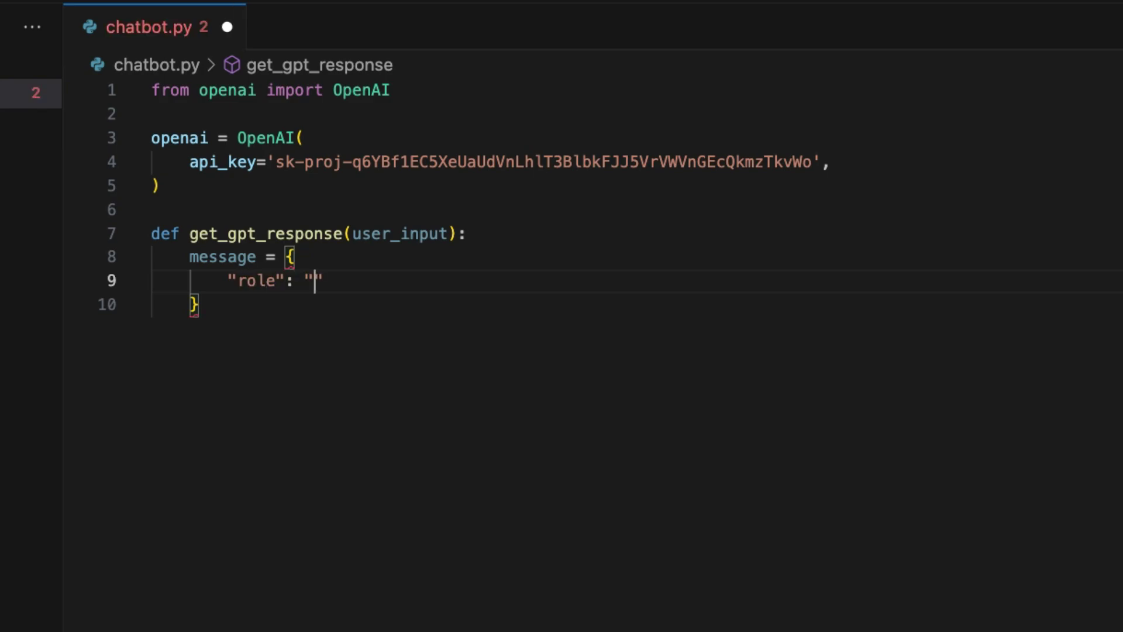
text(user)
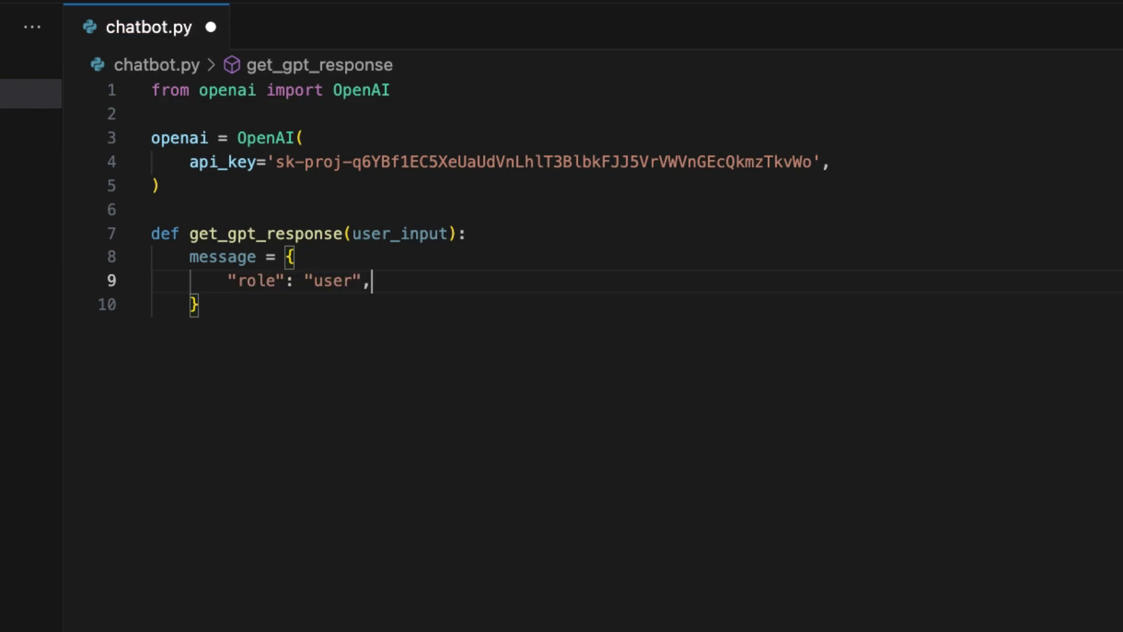
key(Return)
text("conte)
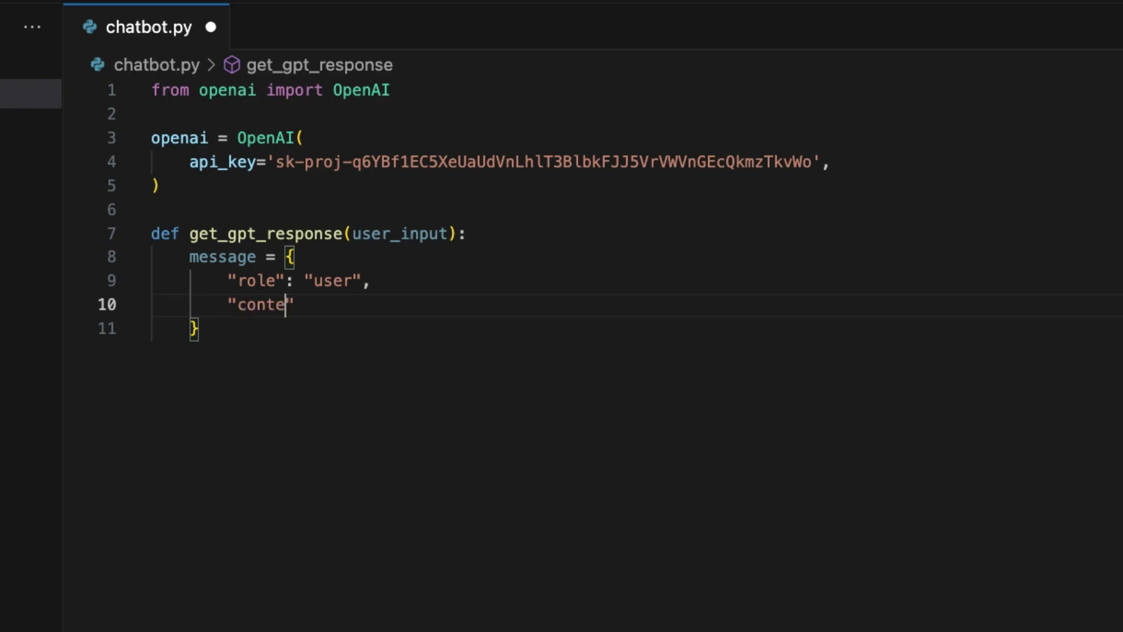
text(nt": )
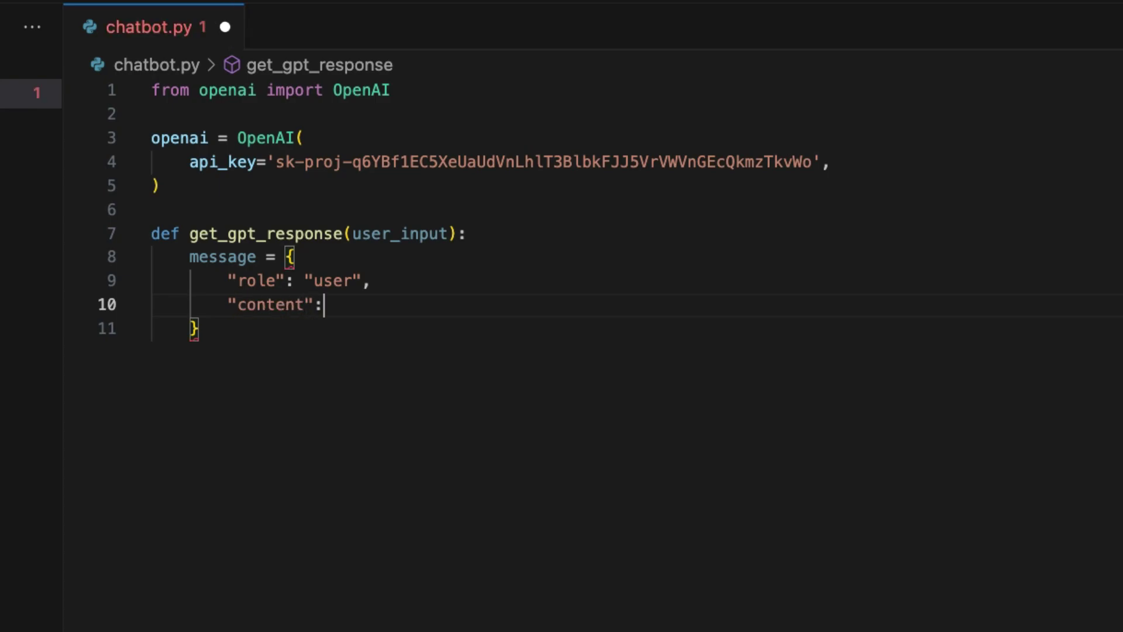
text(user)
key(Tab)
key(Down)
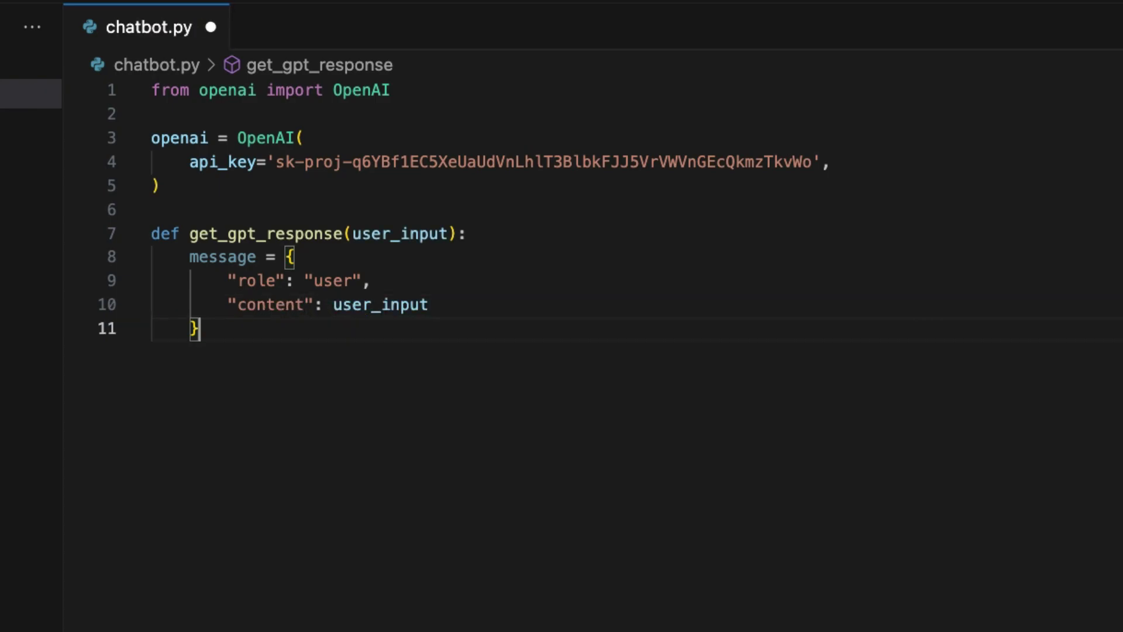
key(Return)
text(rresp)
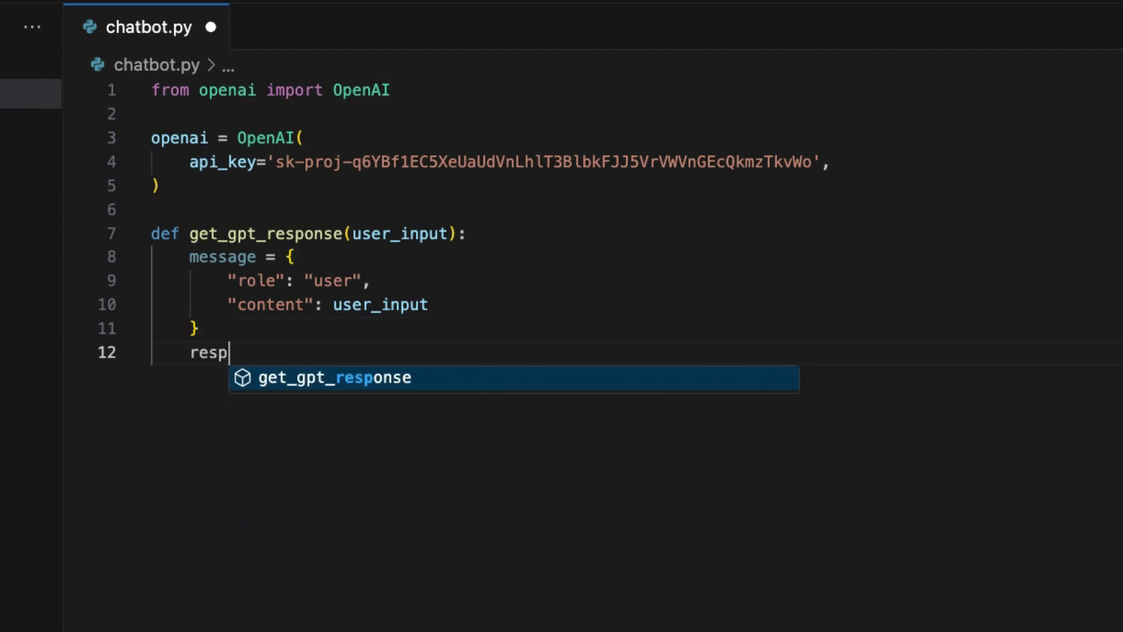
text(onse = )
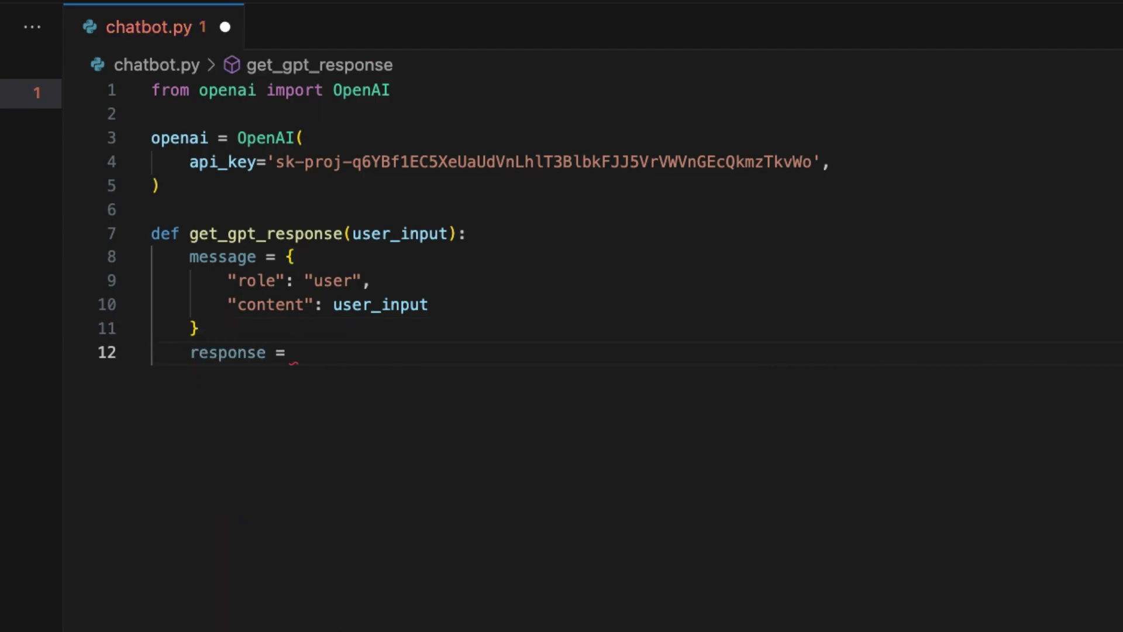
text(open)
Step: Call openai.chat.completions.create with messages=[message] and model="gpt-3.5-turbo" on line 12
key(Down)
key(Tab)
text(.ch)
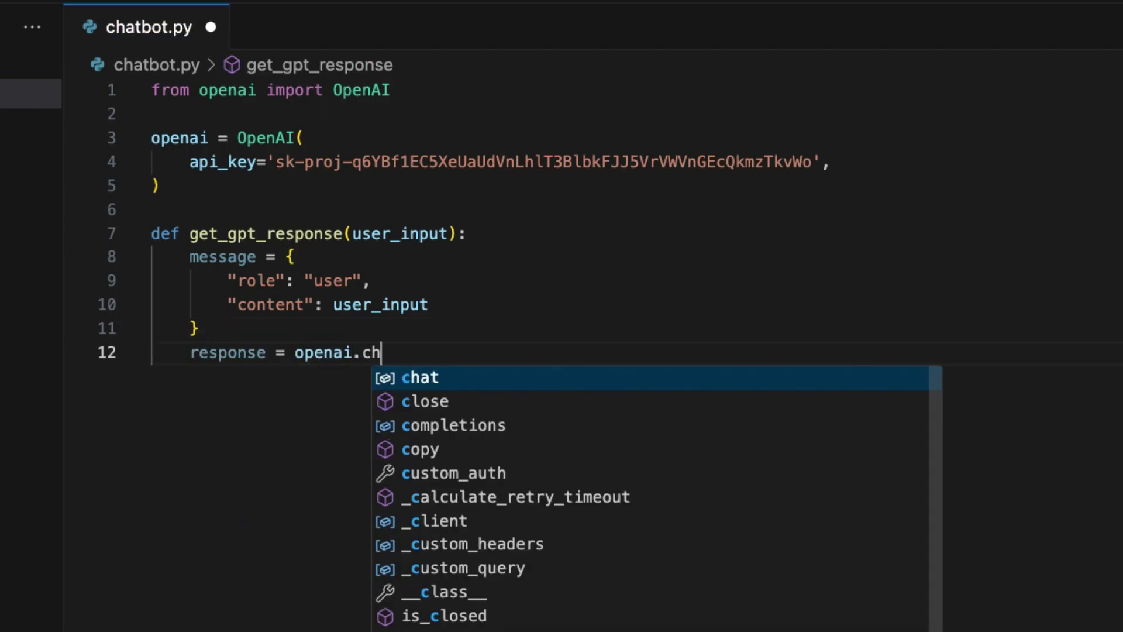
text(at.com)
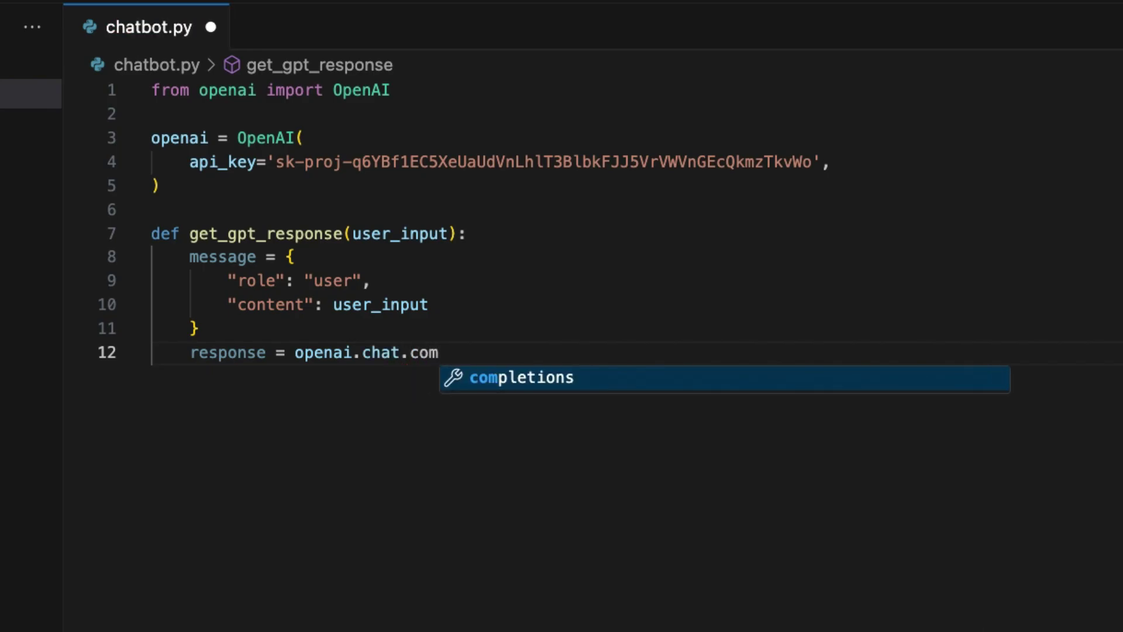
key(Tab)
text(cre)
key(Tab)
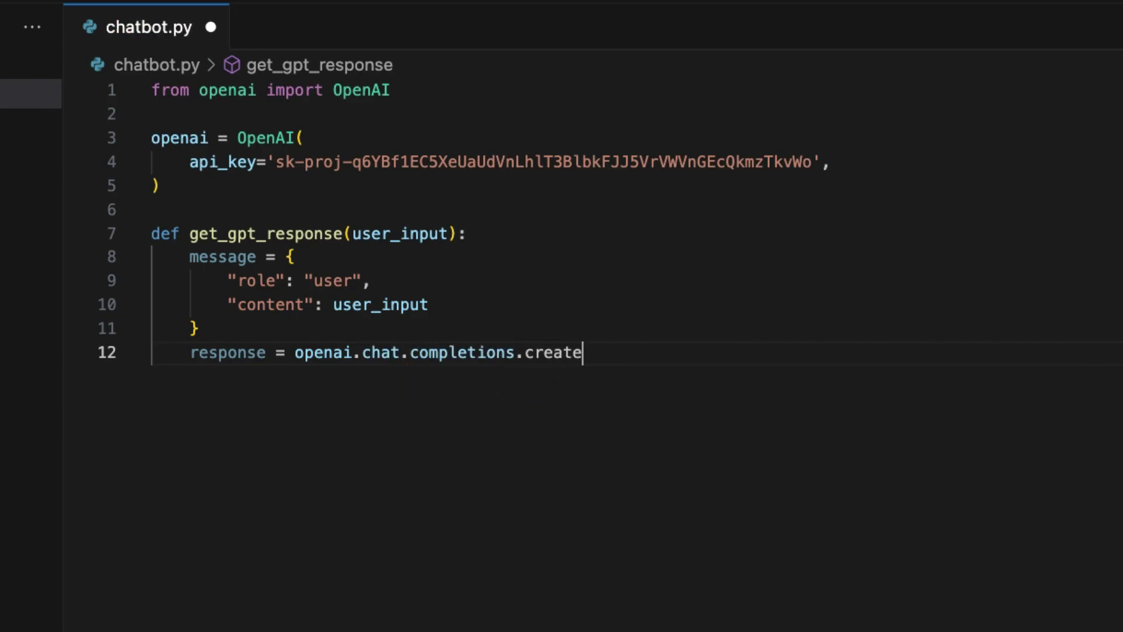
text(()
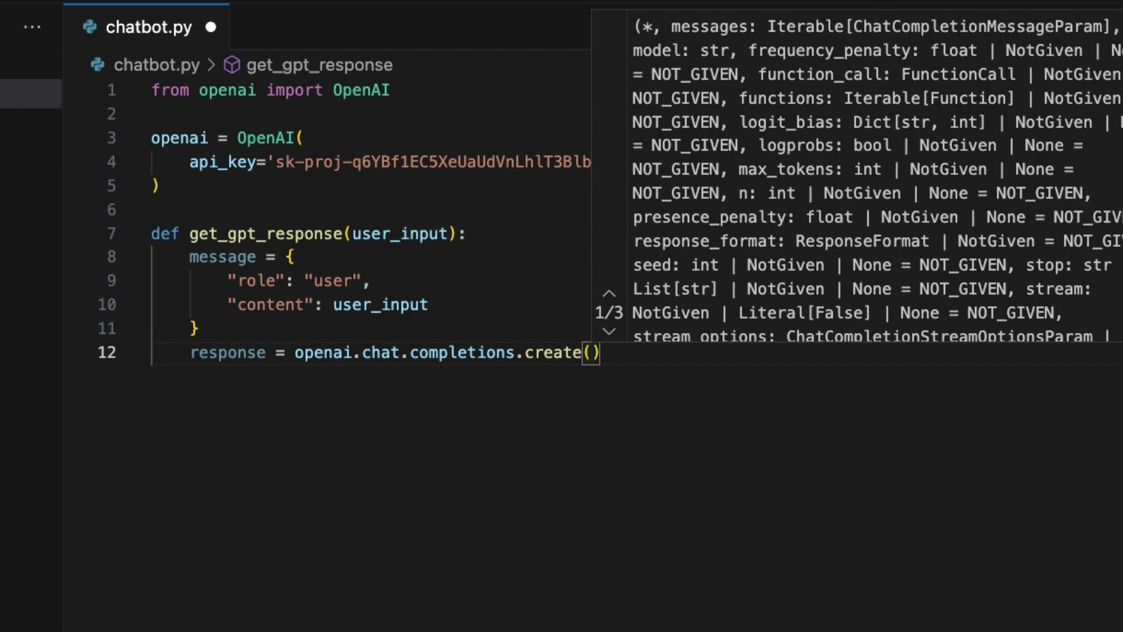
key(Return)
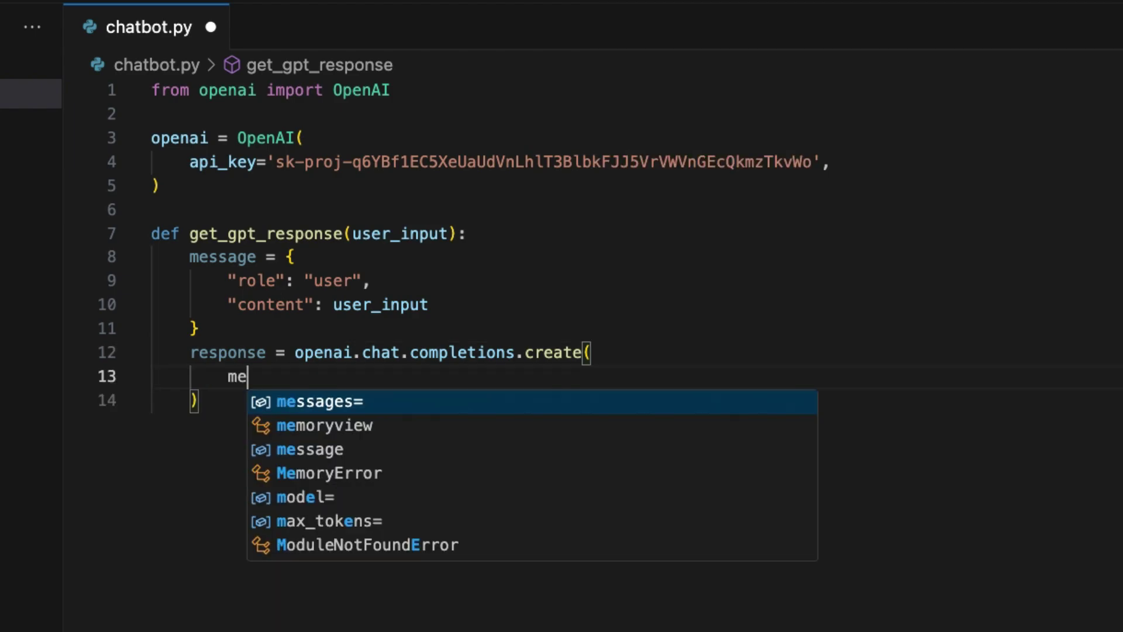
text(messages = [me)
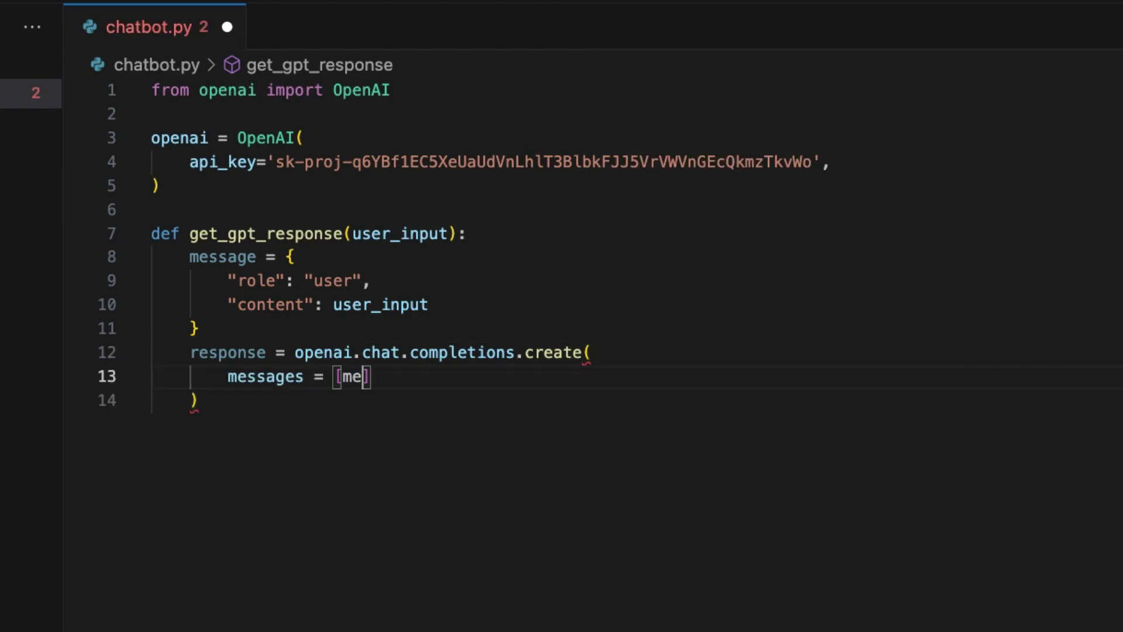
text(ssage)
key(Escape)
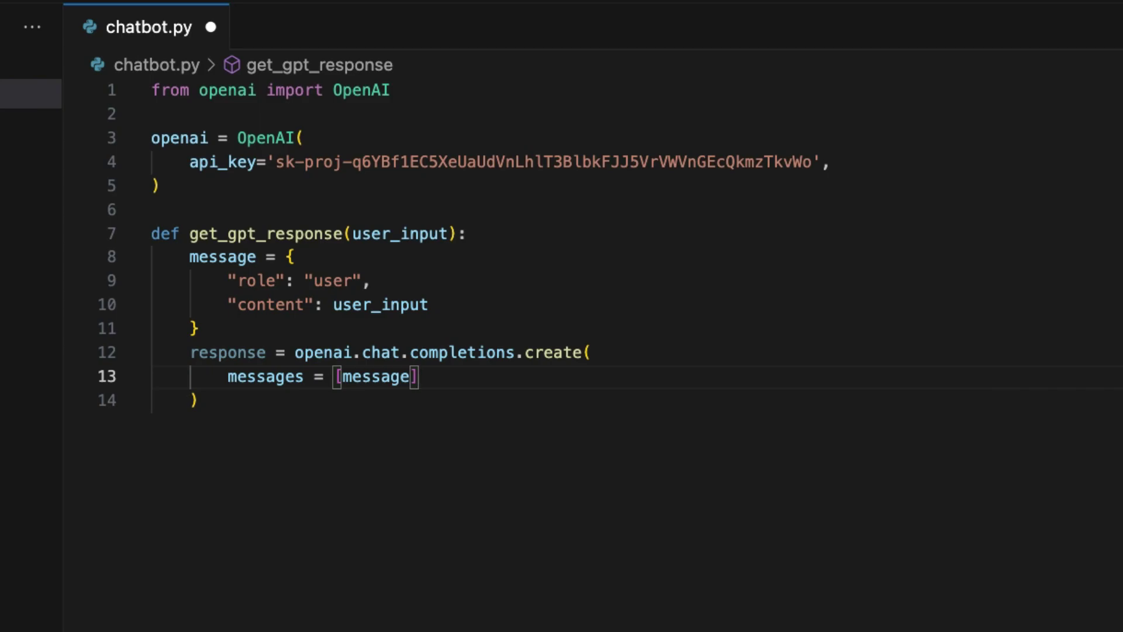
key(End)
text(,)
key(Return)
text(model  =  )
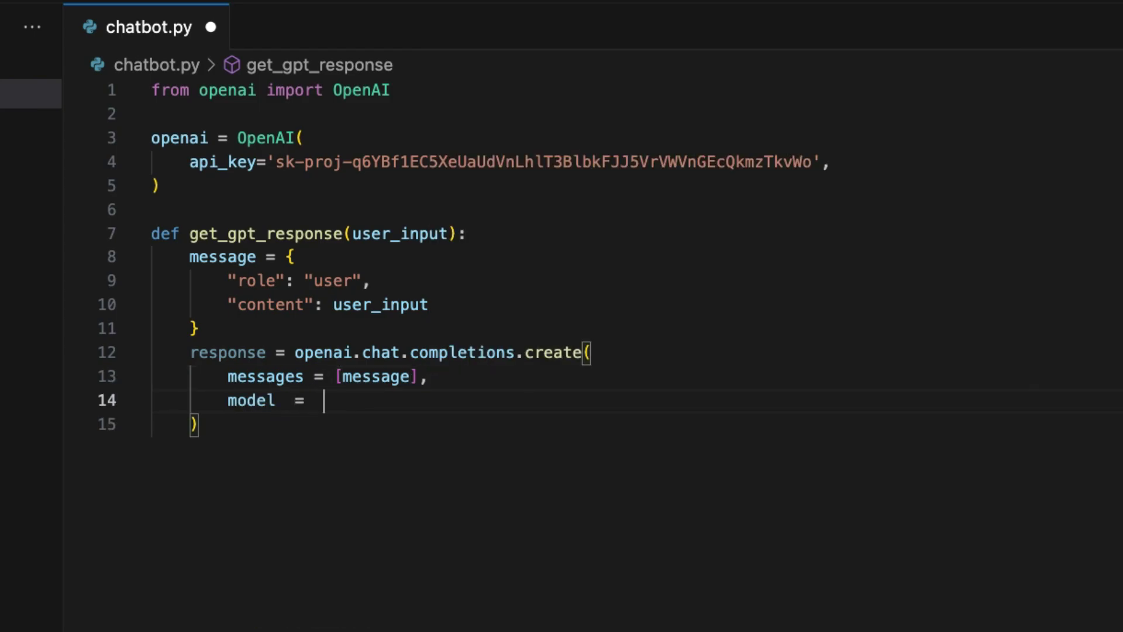
text("gpt-)
text(3.5-turbo)
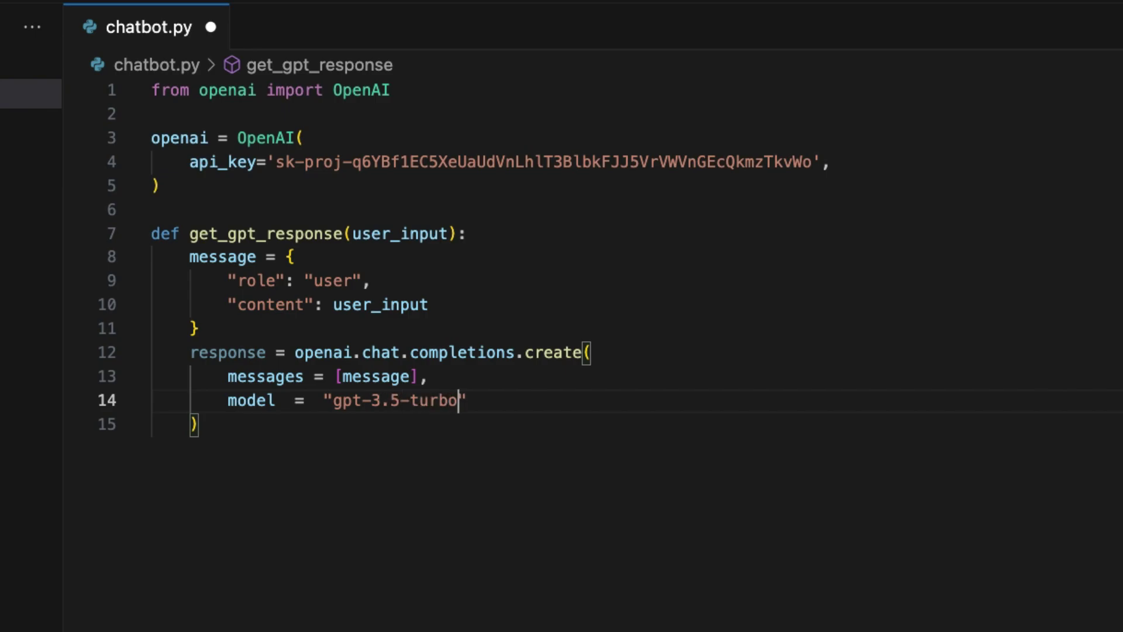
Step: Return response.choices[0].message.content, followed by blank lines
key(Down)
key(End)
key(Return)
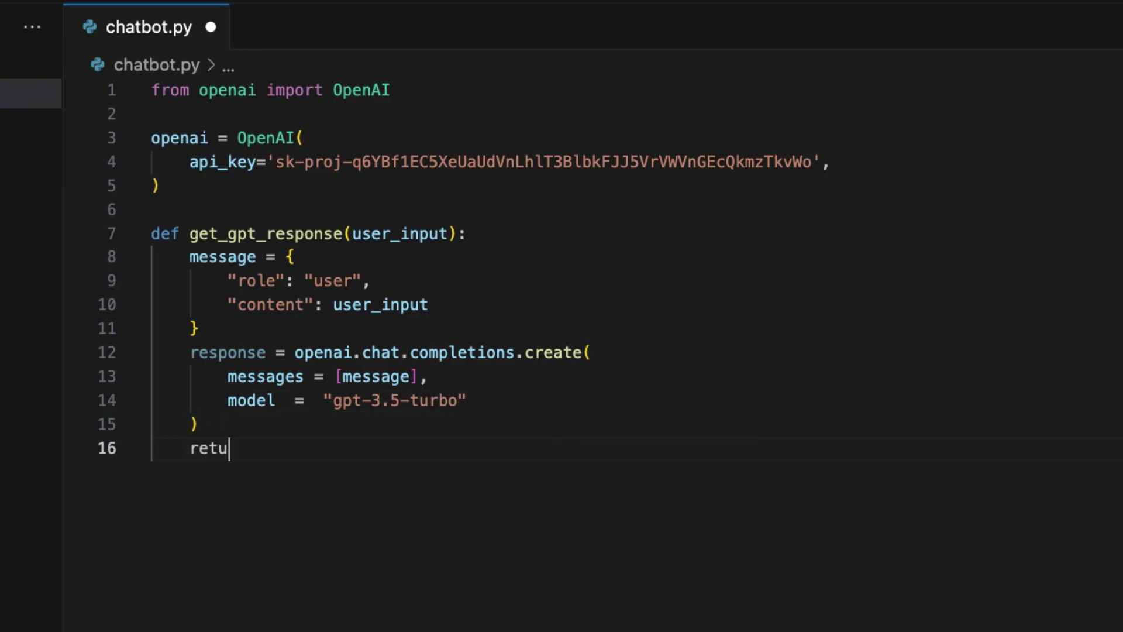
text(return response.ch)
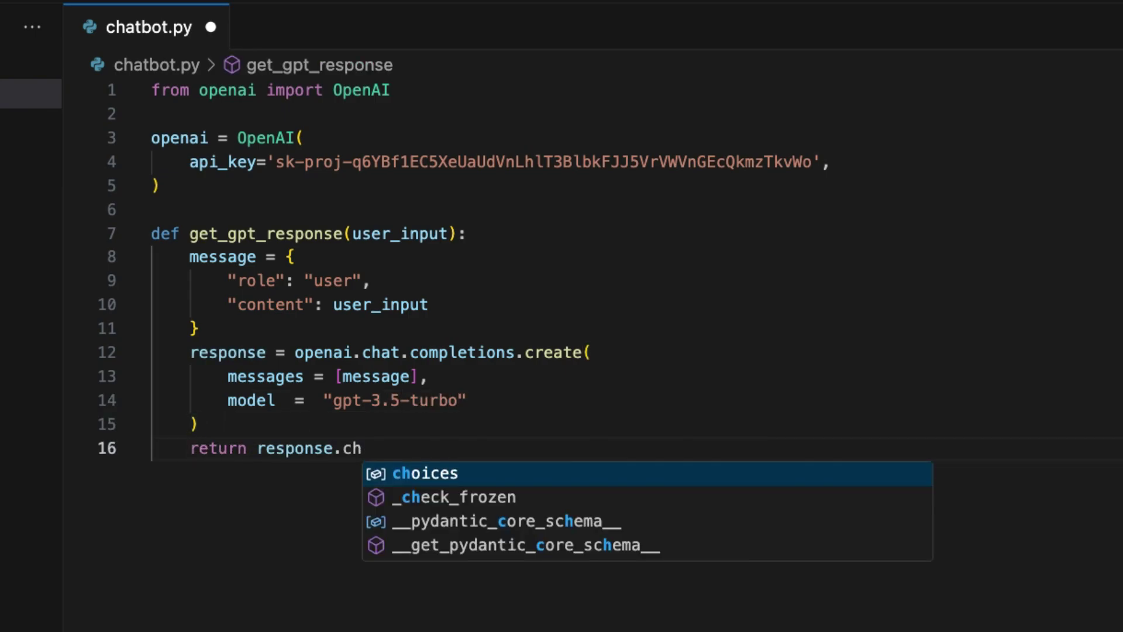
text(oices[0)
key(Right)
text(.me)
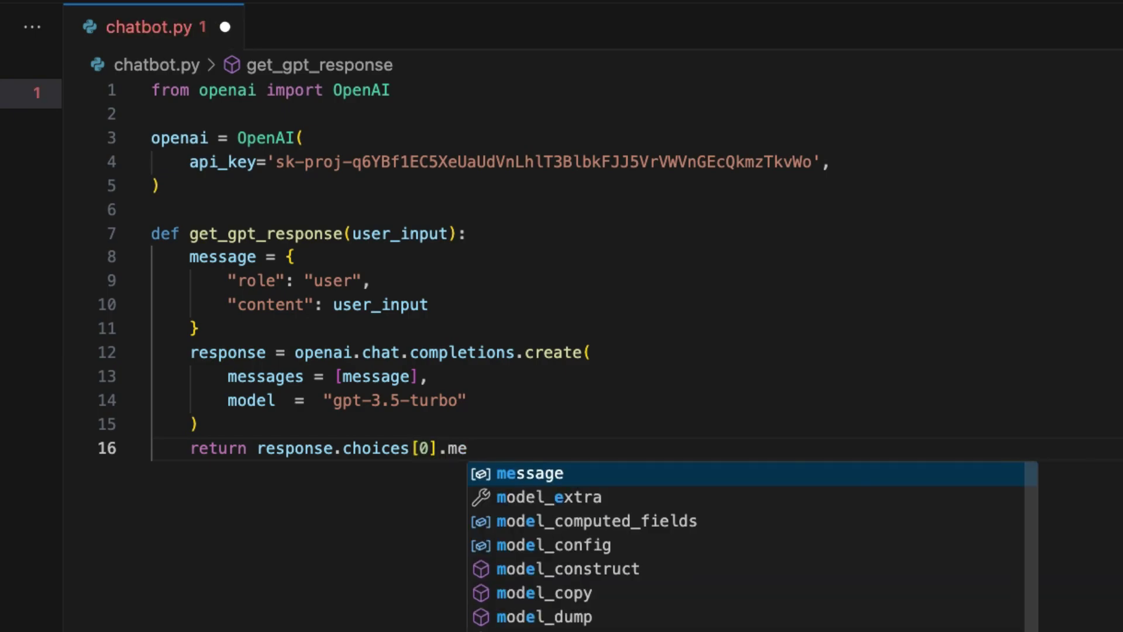
text(ssage.)
key(Down)
key(Down)
key(Return)
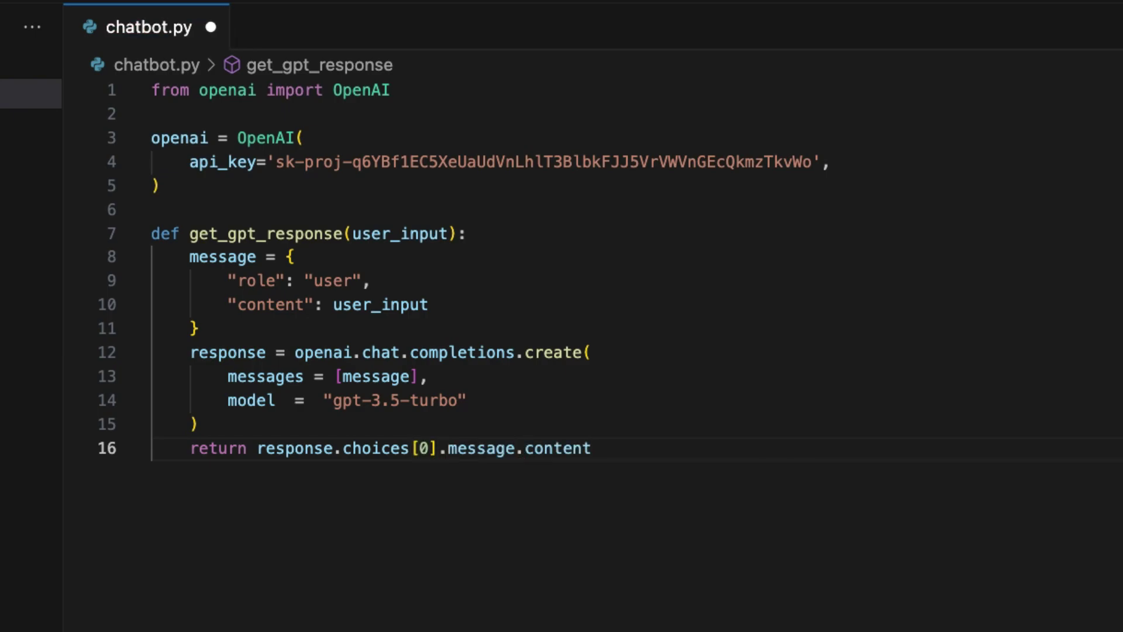
key(Return)
key(Return)
text(def chat()
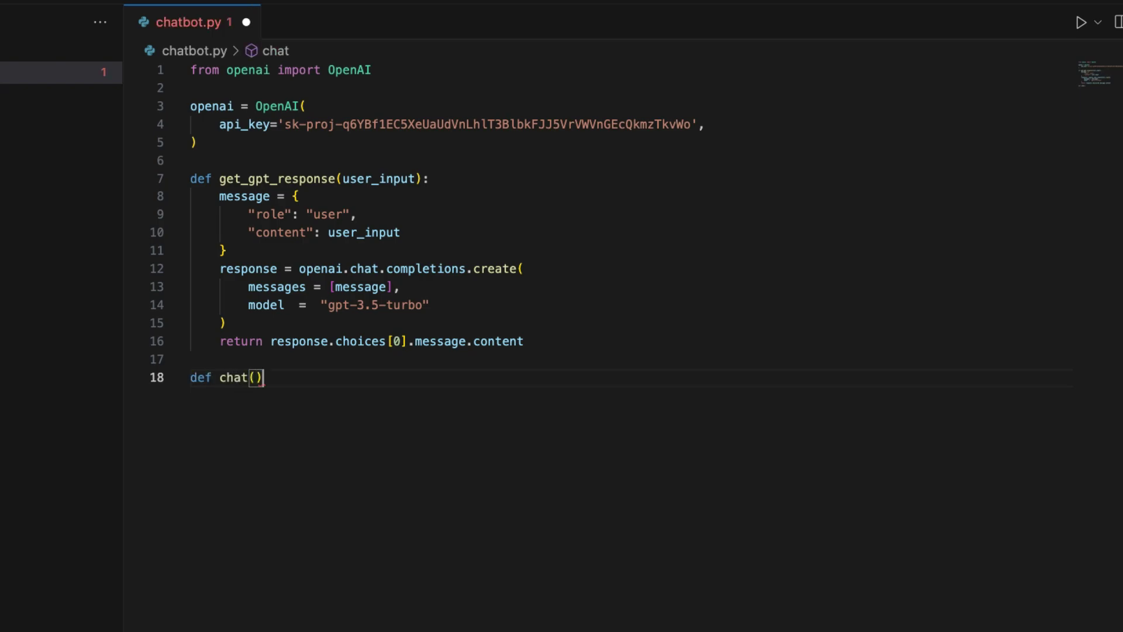
text():)
Step: Define chat() with a while True loop reading user_input = input("You: ")
key(Return)
text(whi)
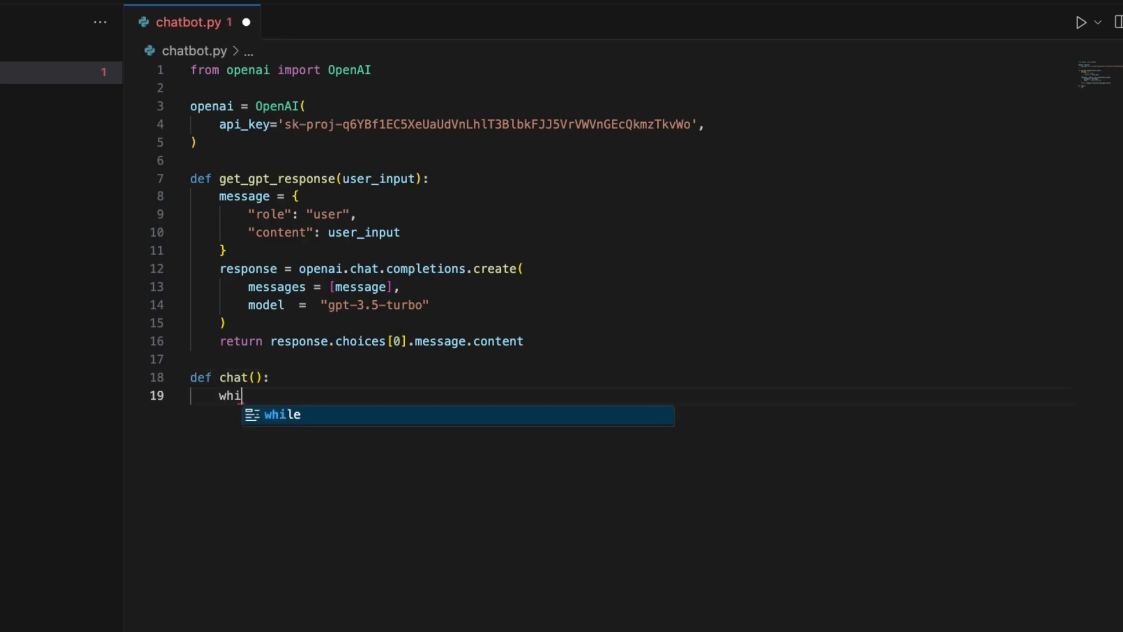
text(le True:)
key(Return)
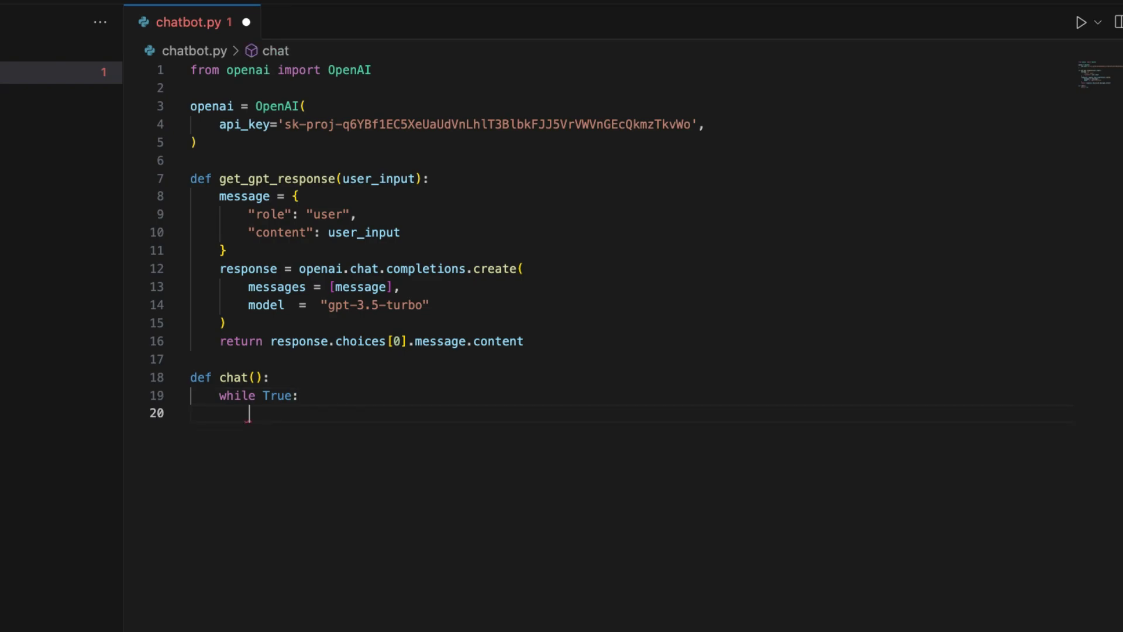
text(user)
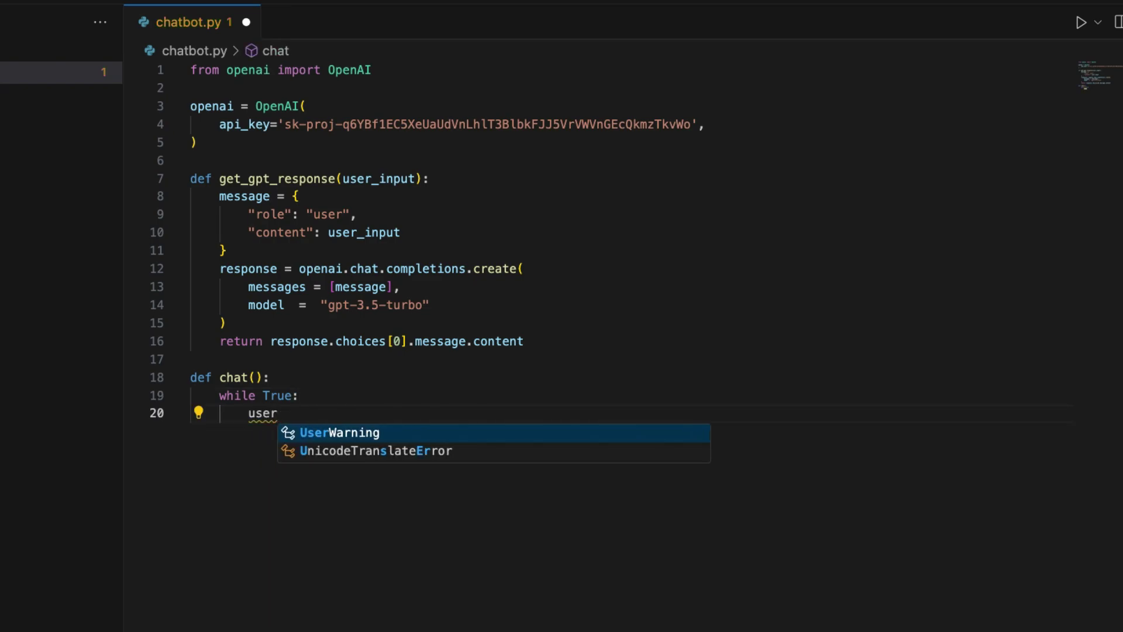
text(_)
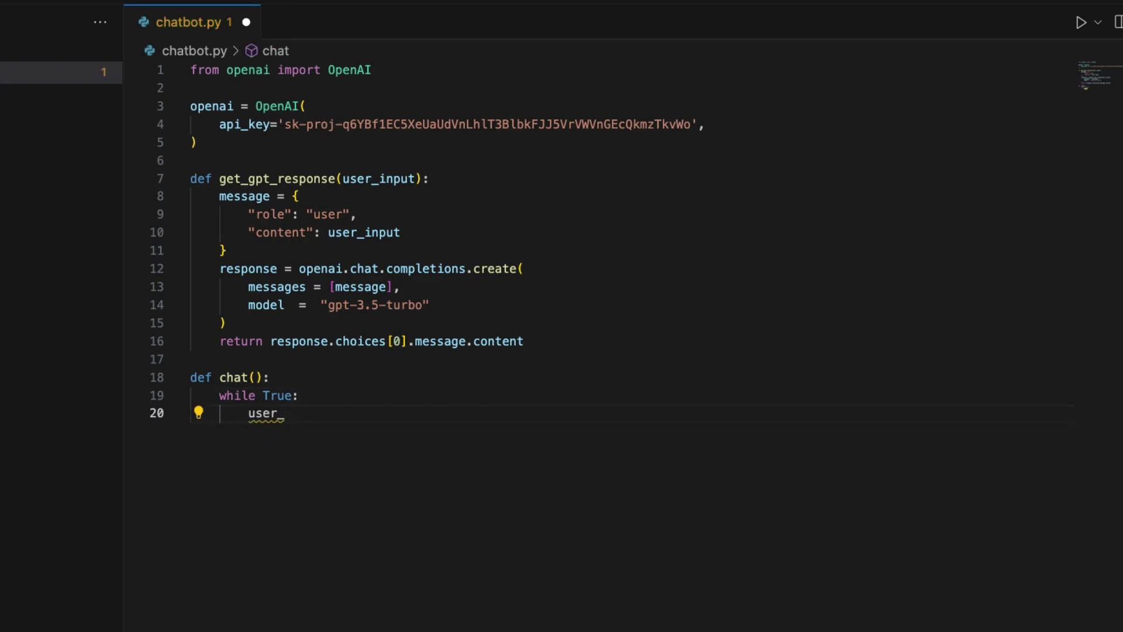
text(input = i)
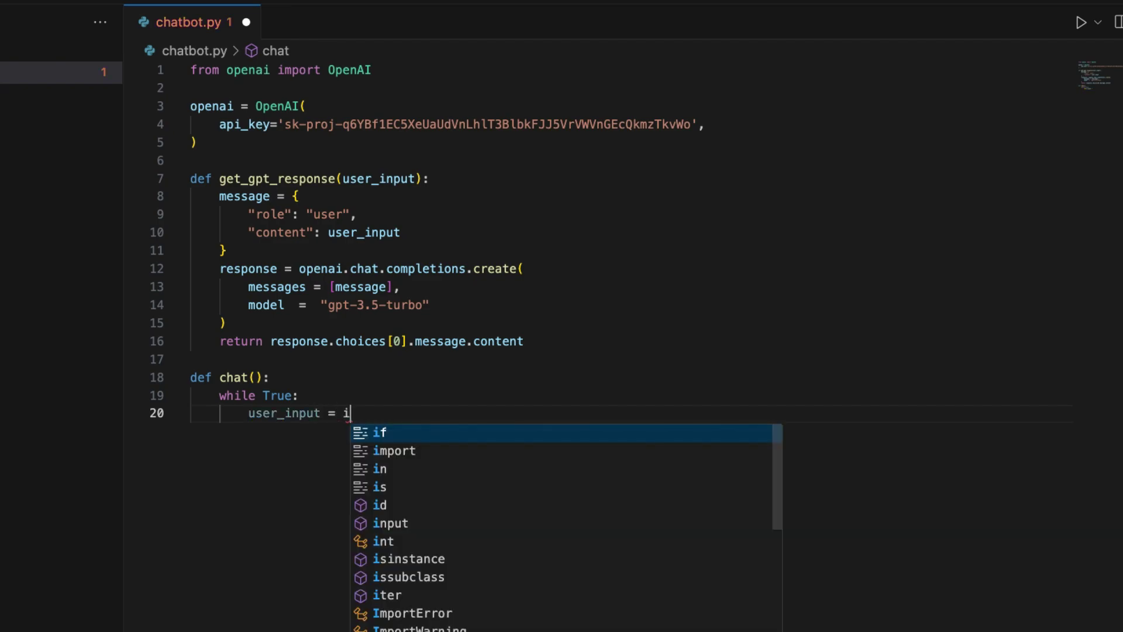
text(nput(")
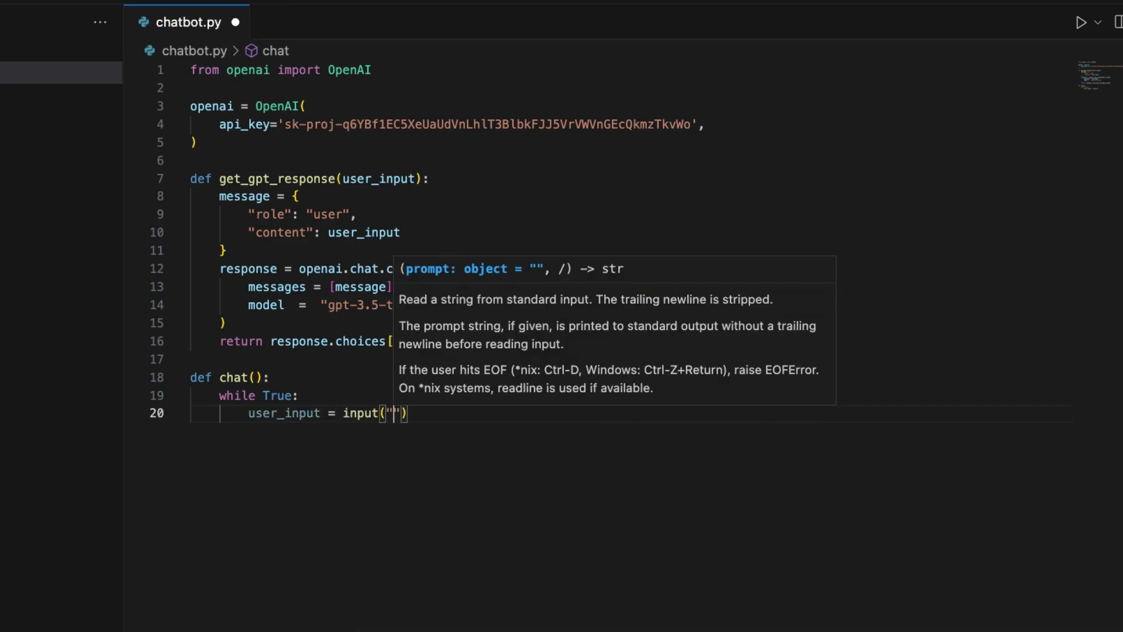
text(You:)
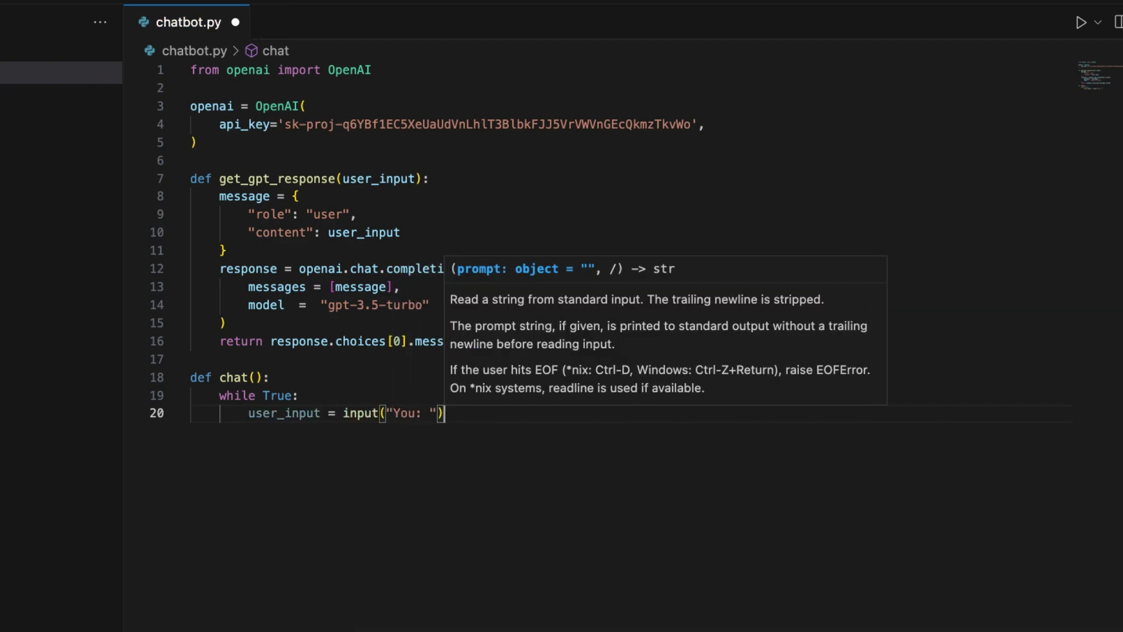
key(Escape)
key(End)
key(Return)
text(if us)
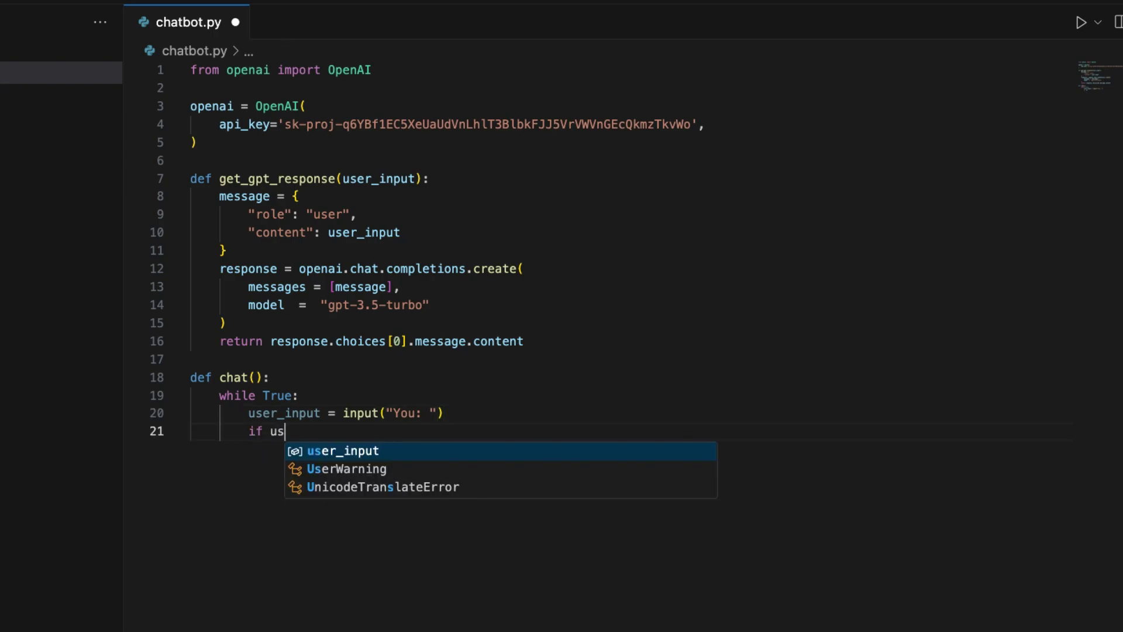
Step: Add an exit check that prints 'Chatbot: Goodbye!' and breaks the loop
key(Tab)
text(== )
text('exit':)
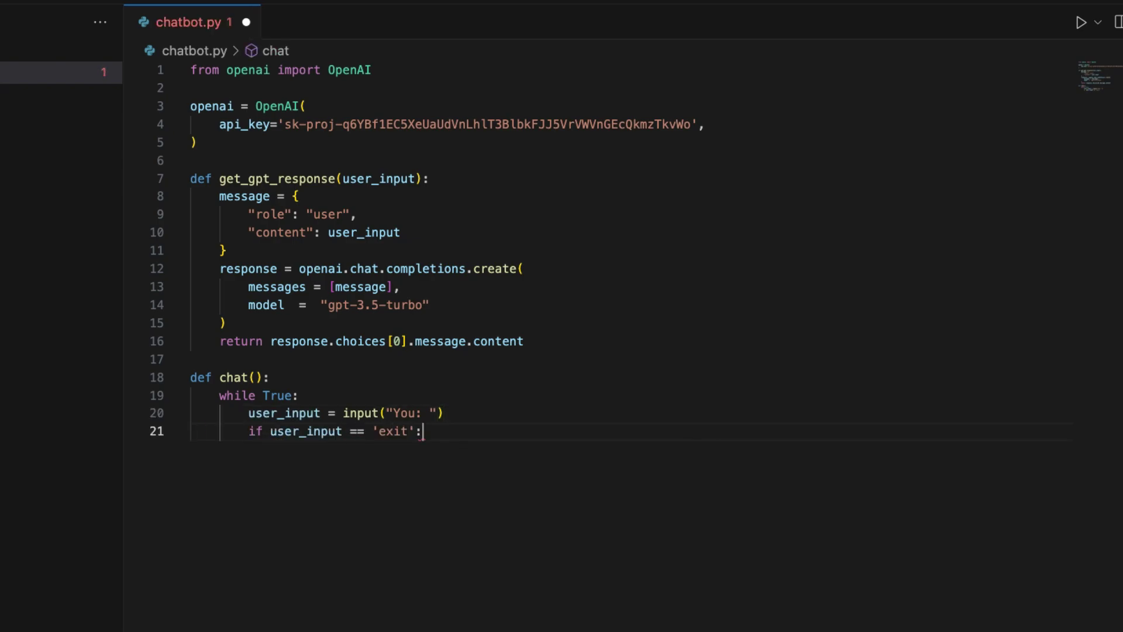
key(Return)
text(print()
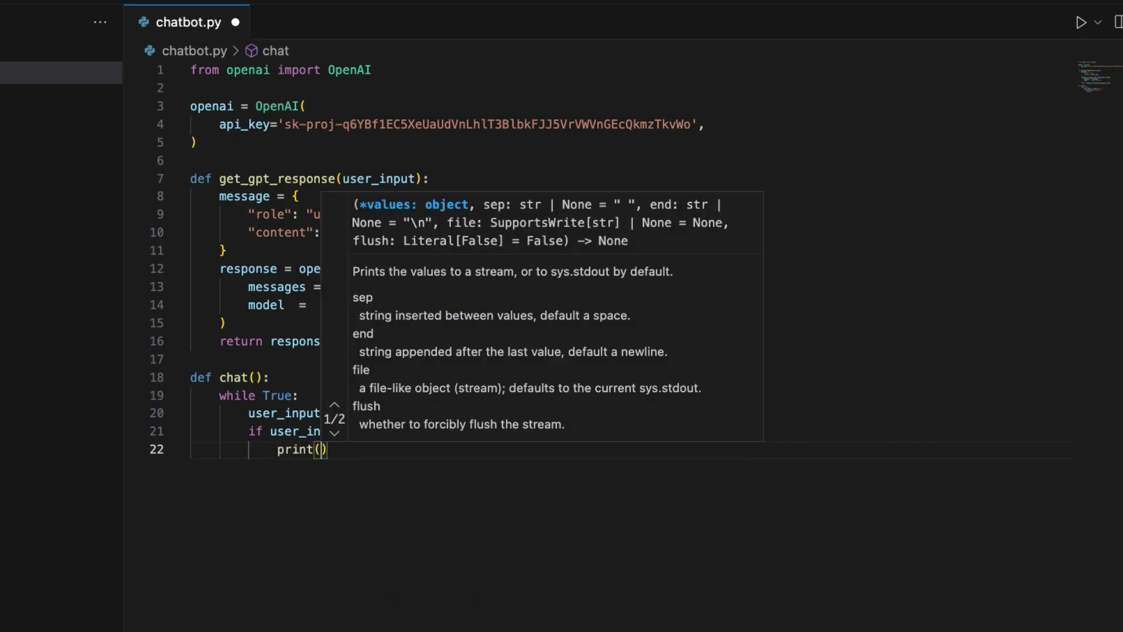
text("C)
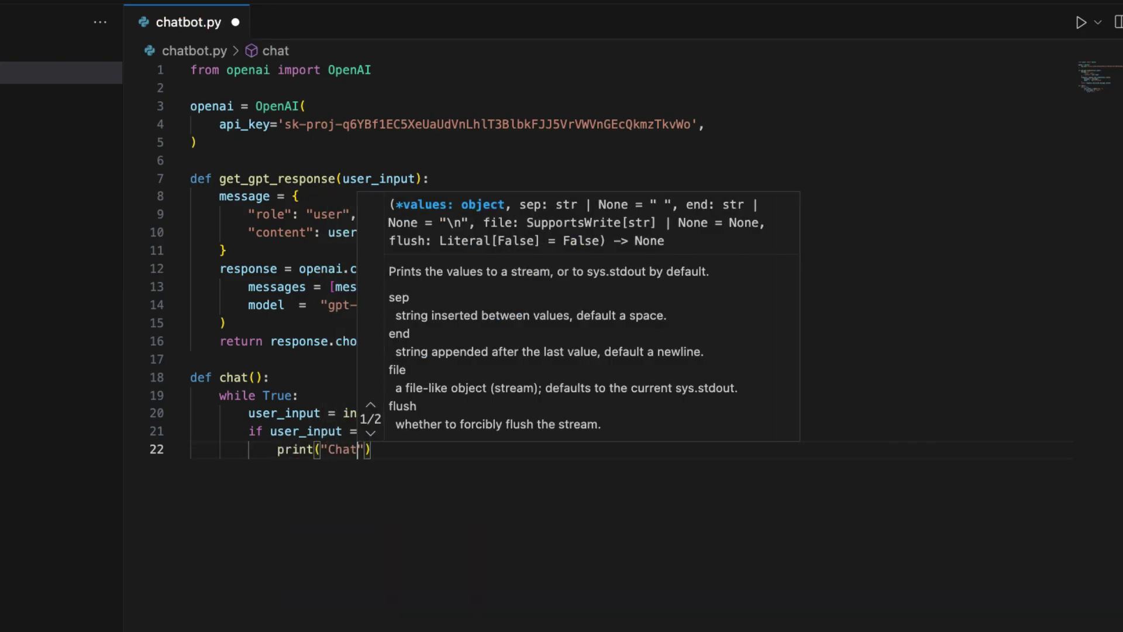
text(hatbot: Go)
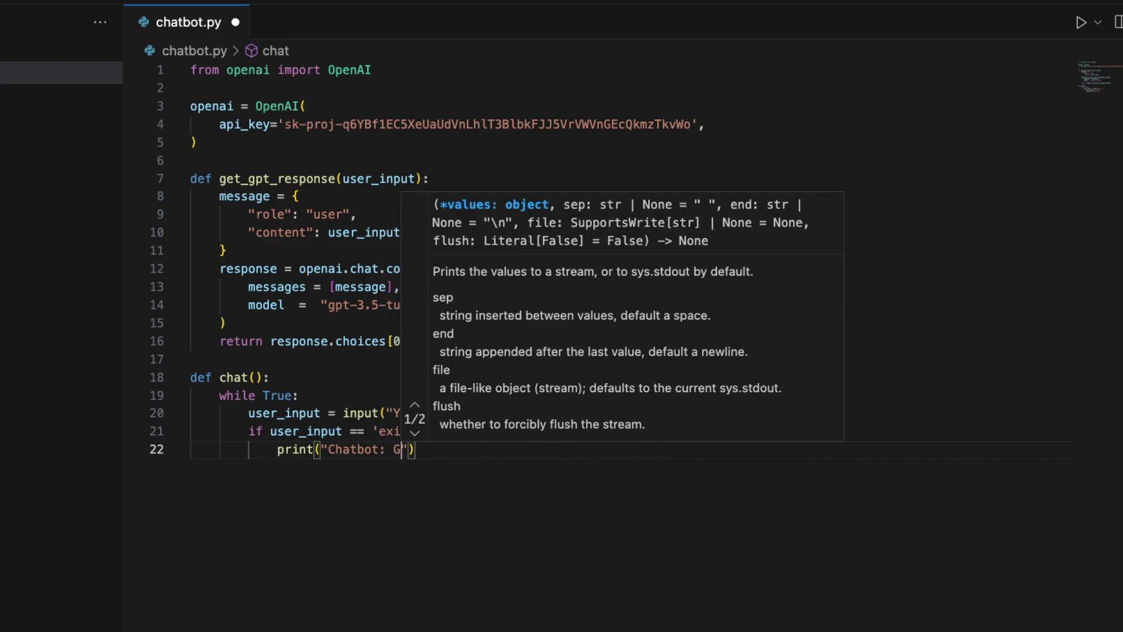
text(odbye!)
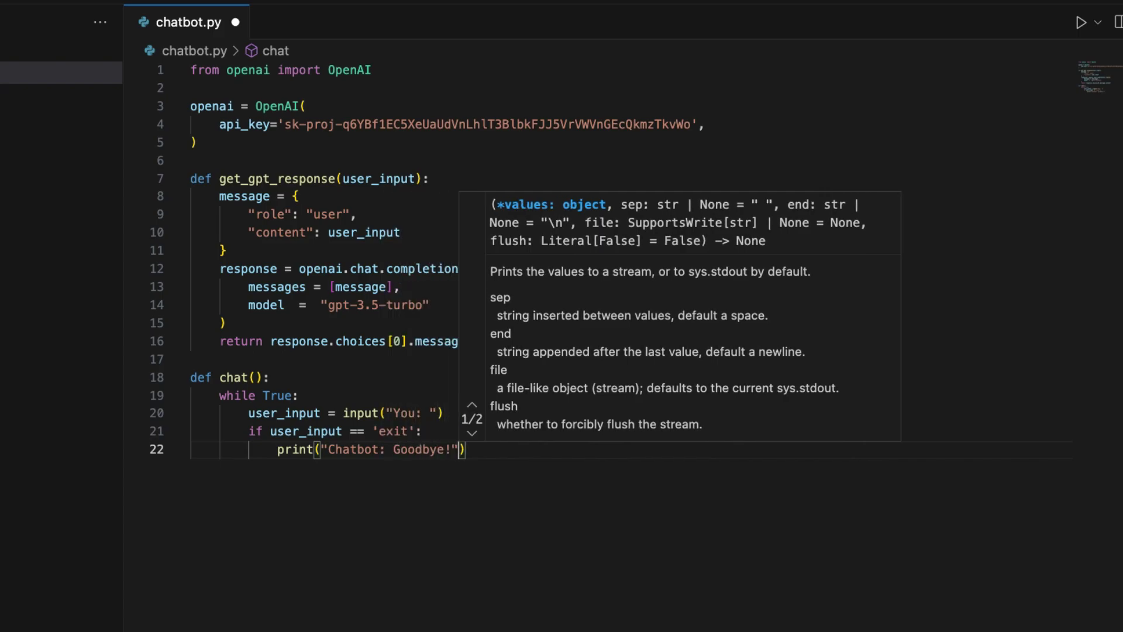
key(End)
key(Return)
text(break)
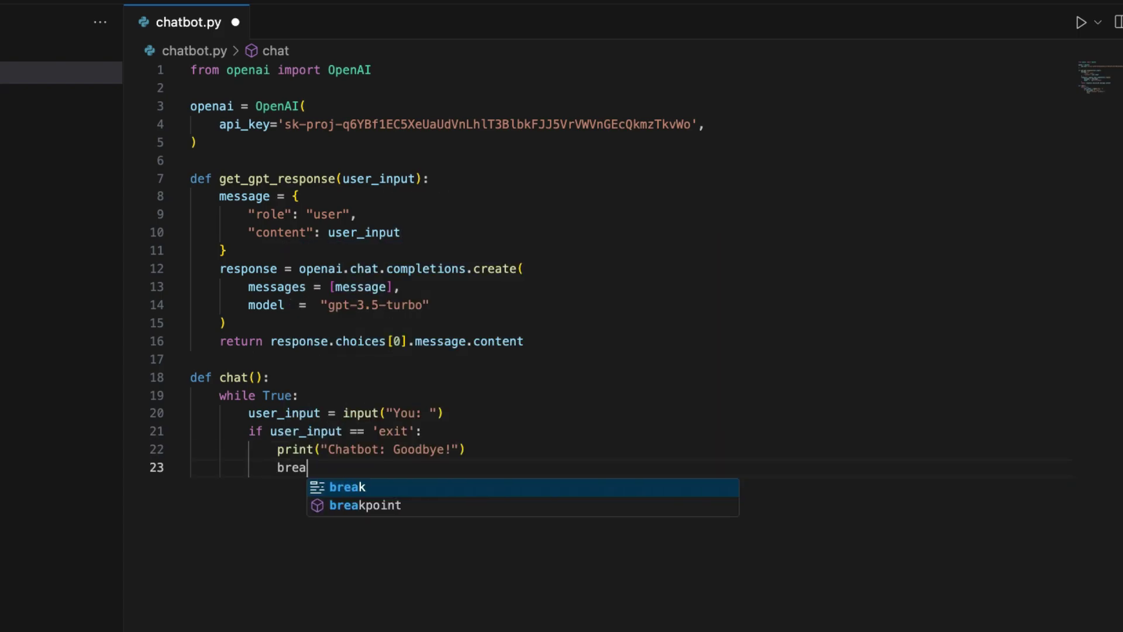
key(Escape)
key(Return)
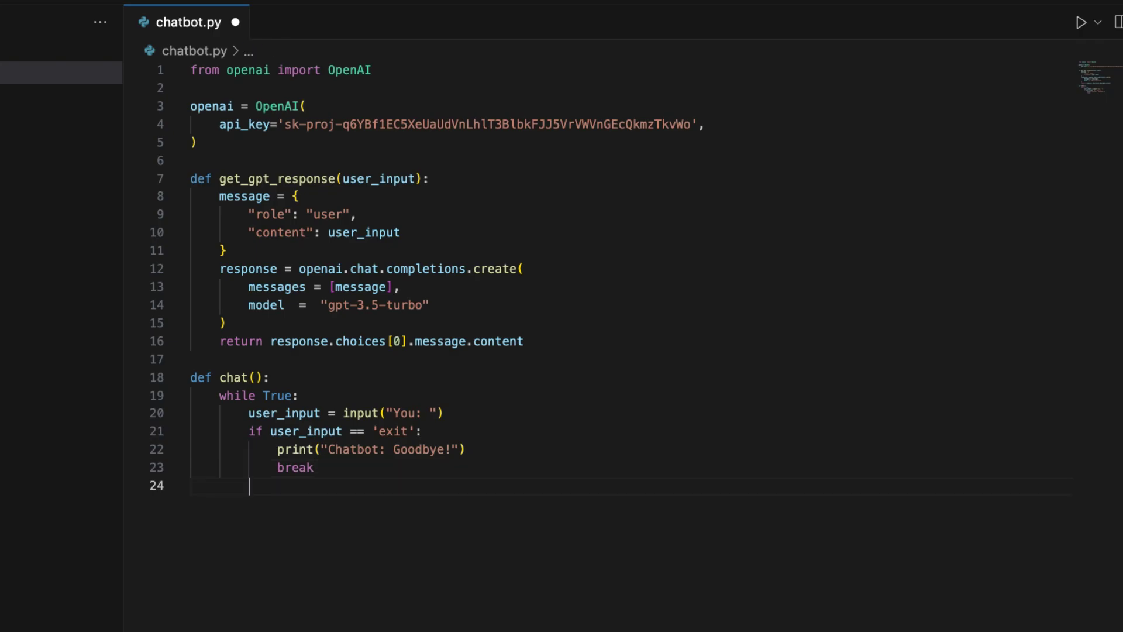
Step: Add response = get_gpt_response(user_input) and print(f"Chatbot: {response}") inside the loop
key(BackSpace)
text(response)
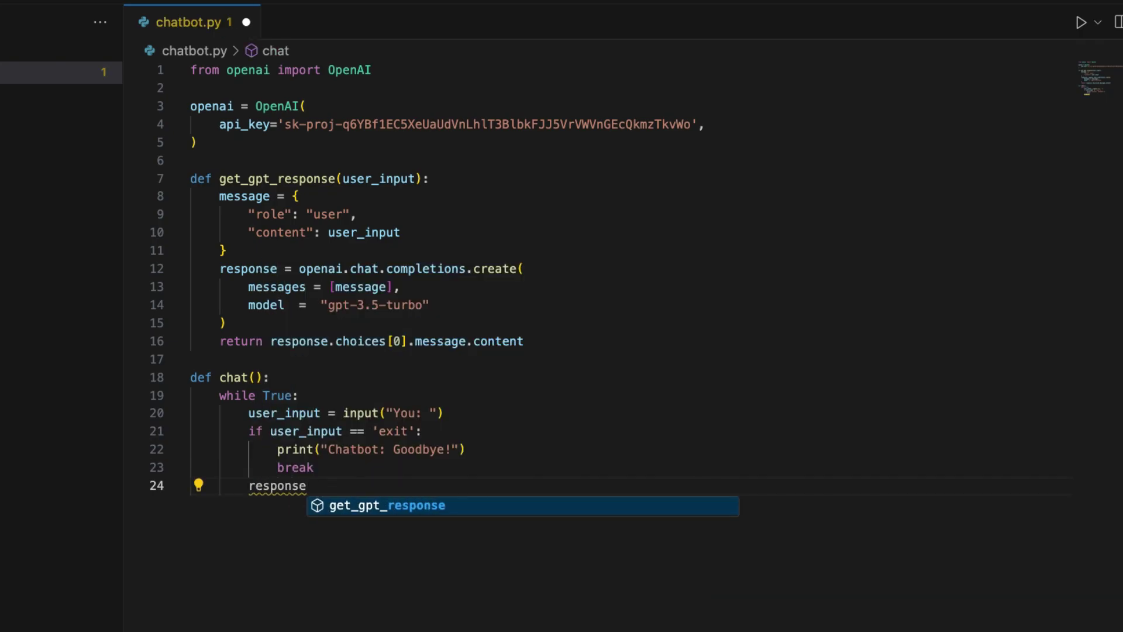
text( = )
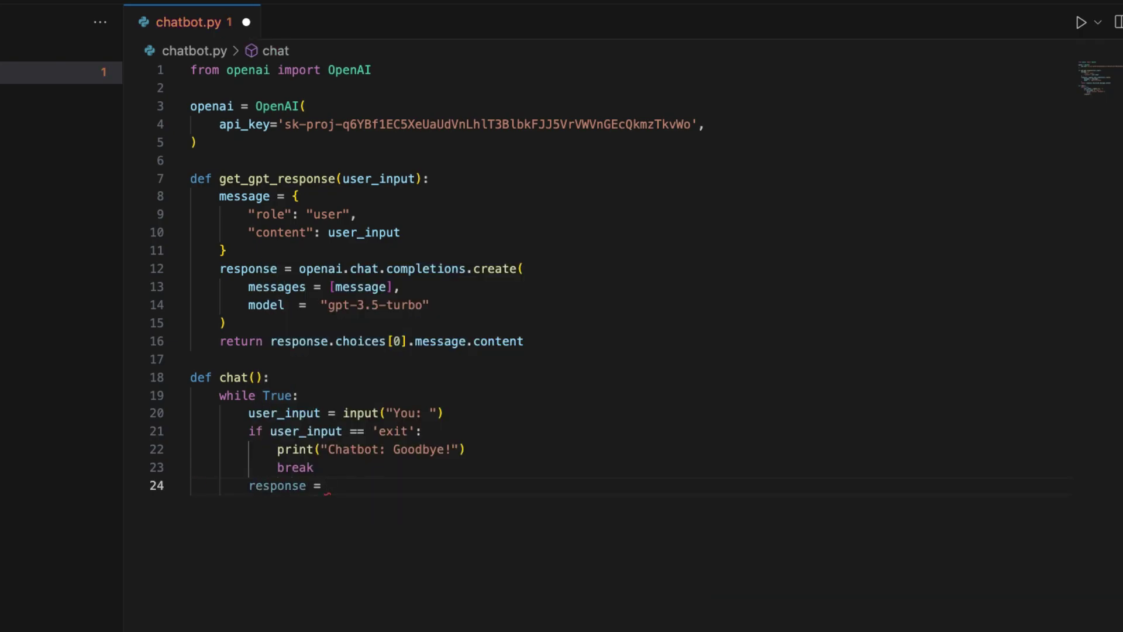
text(get)
key(Tab)
text(()
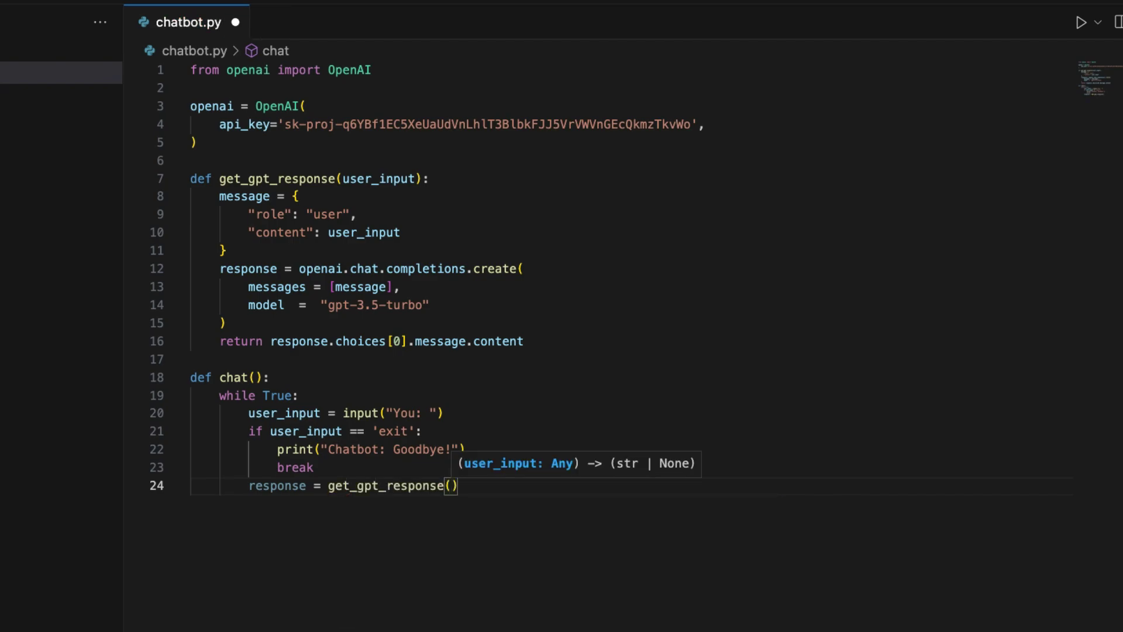
text(us)
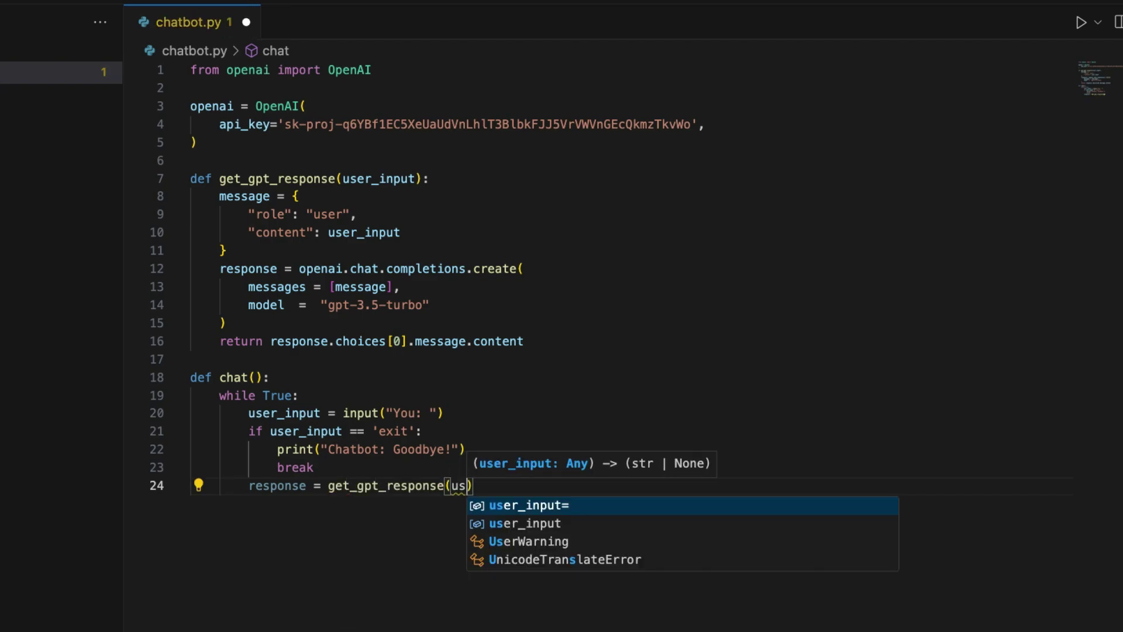
key(Down)
key(Tab)
key(Right)
key(Return)
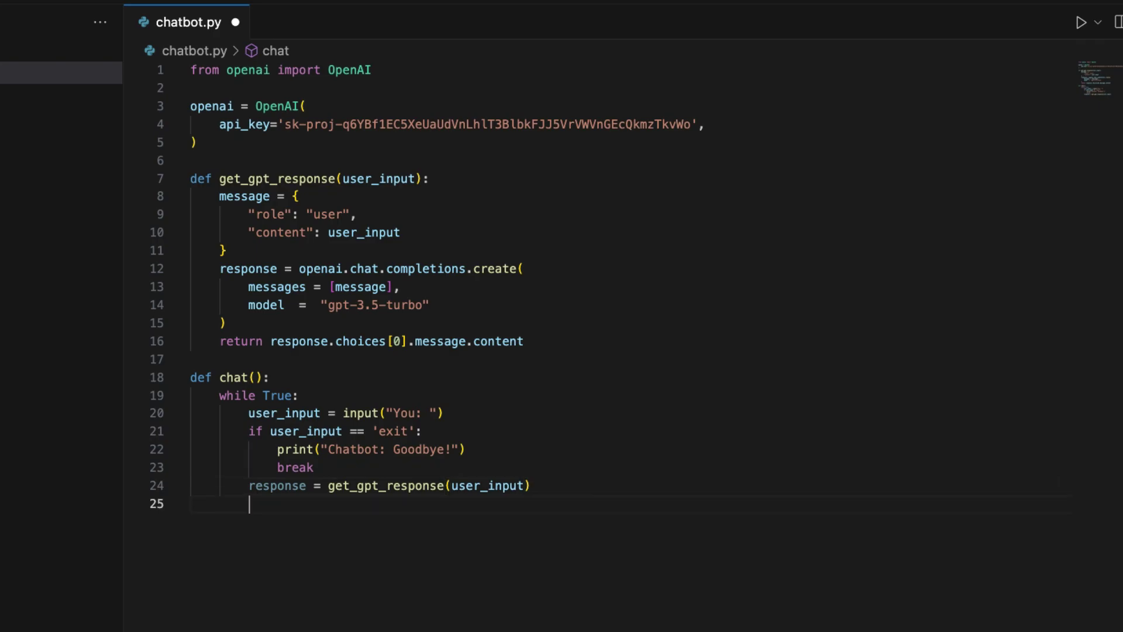
text(print(f)
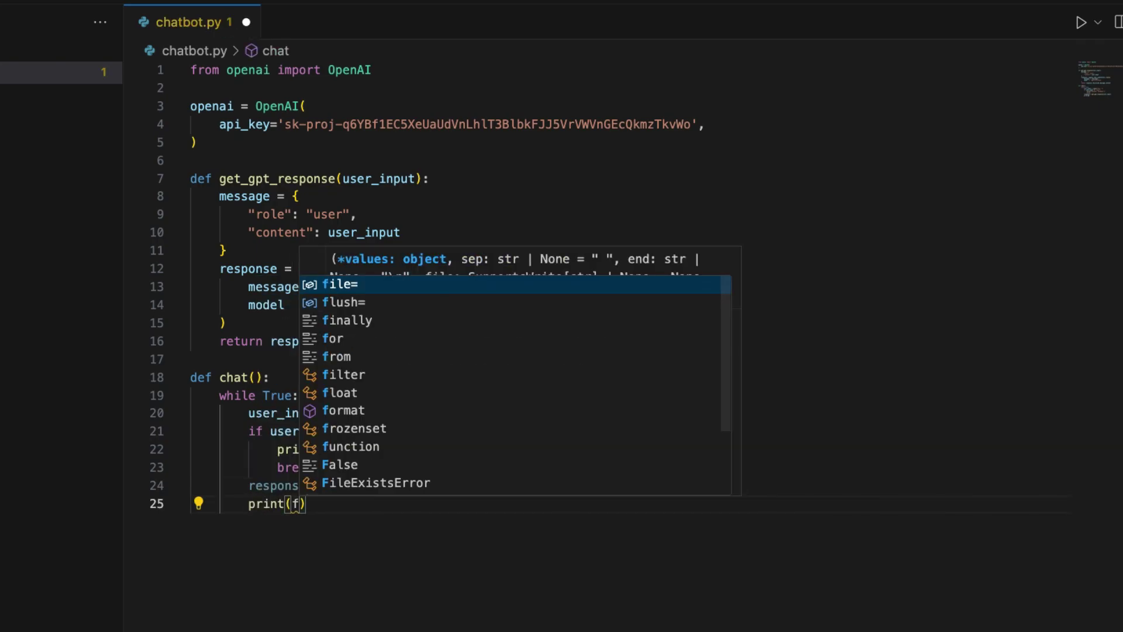
text("Chatbot:)
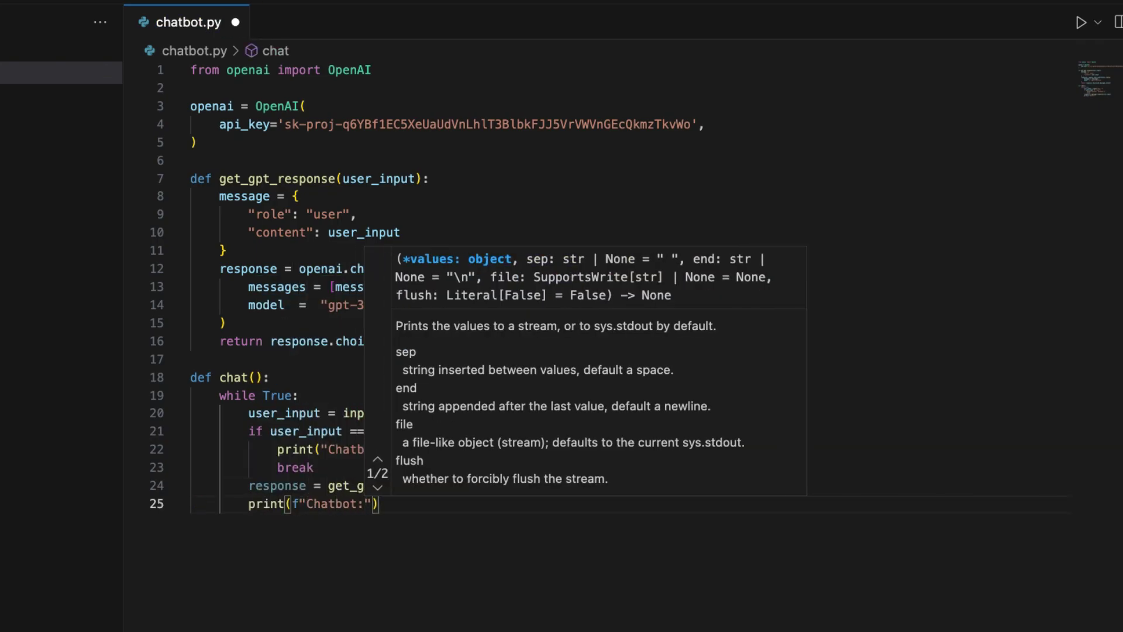
text( {)
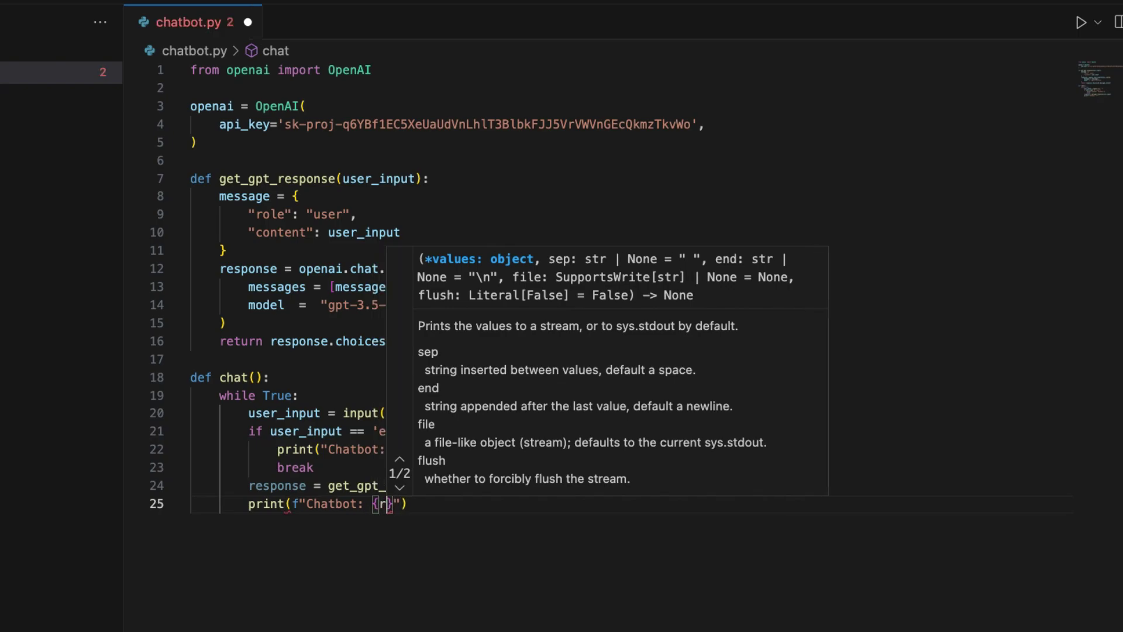
text(response)
key(End)
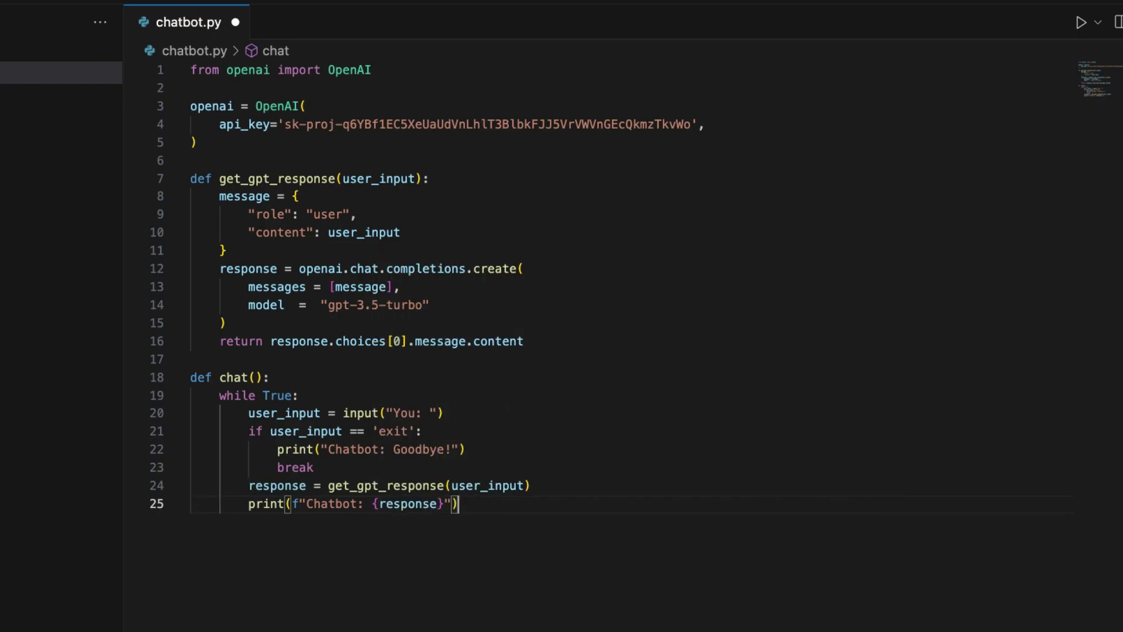
Step: Append a top-level if __name__ == "__main__": block that calls chat()
key(Return)
key(Return)
key(BackSpace)
key(BackSpace)
text(if)
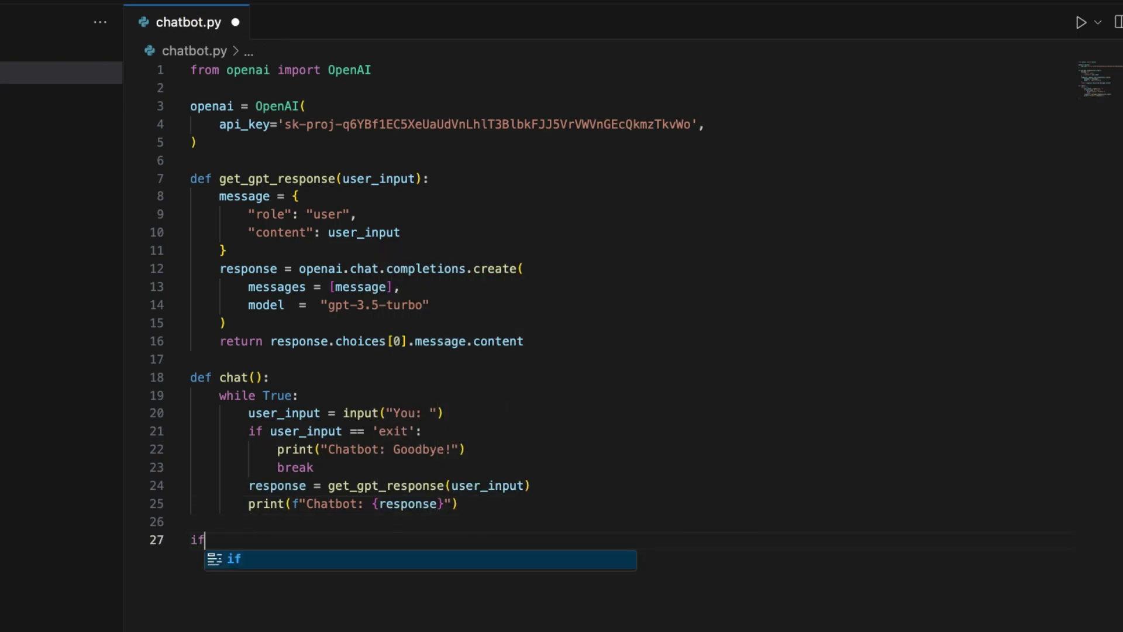
text(  __name__ == )
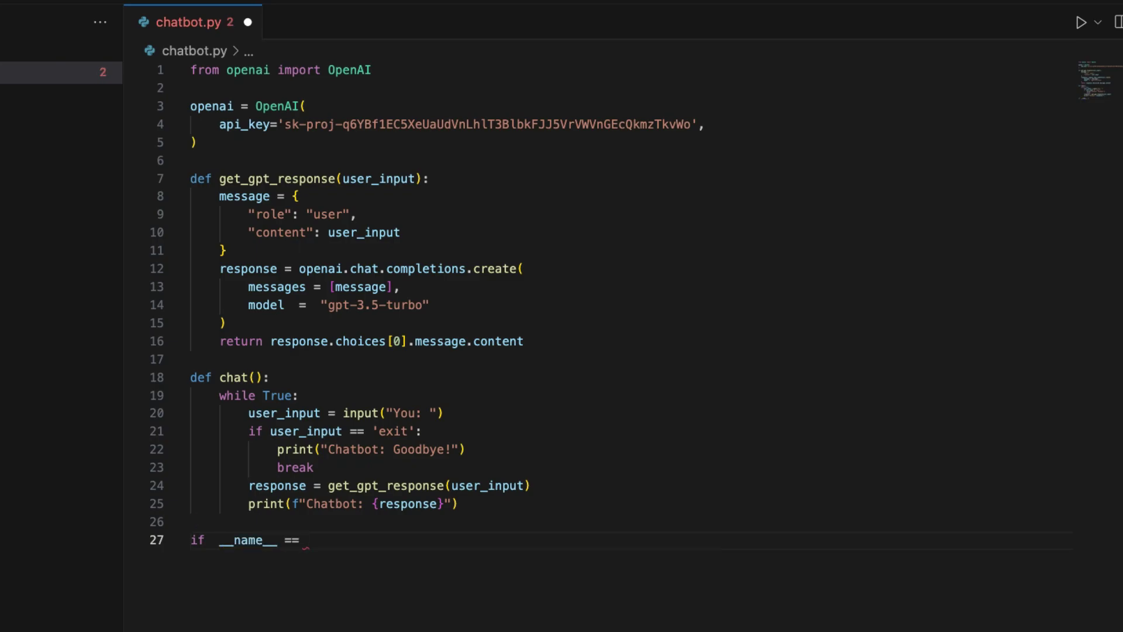
text("__main__":)
key(Return)
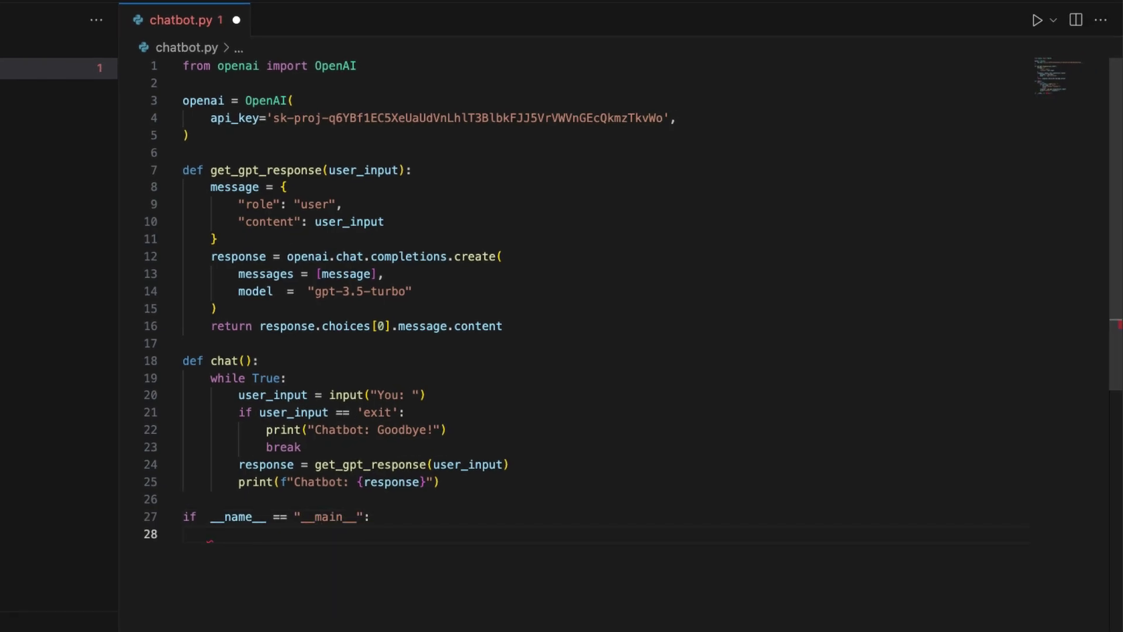
text(chat())
key(Return)
text(python3 chatbot.py)
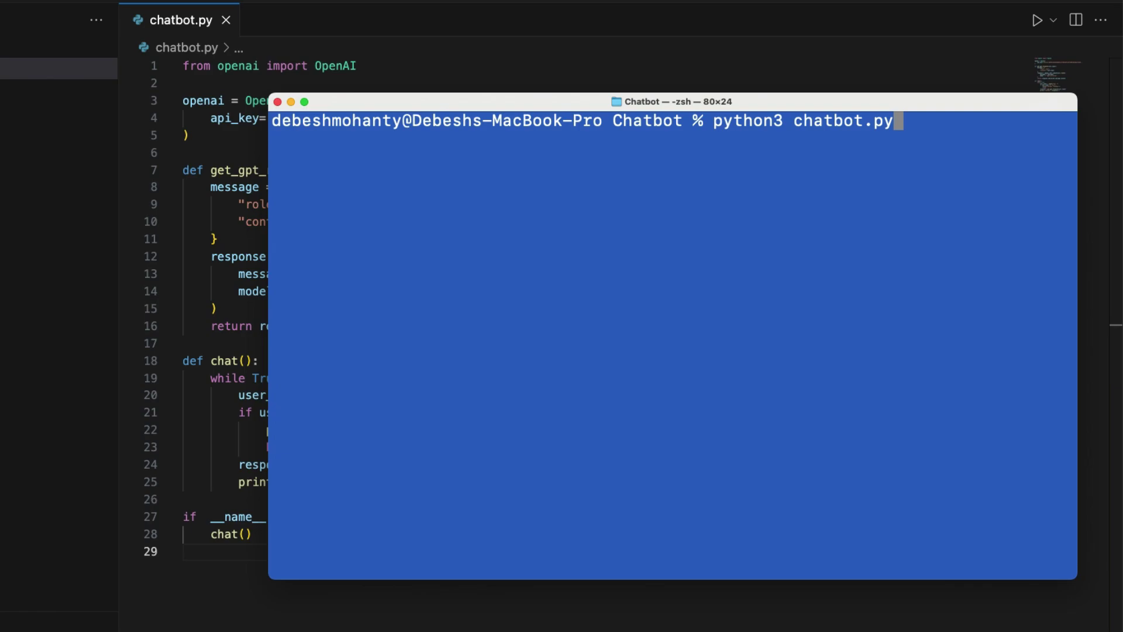
Step: Run python3 chatbot.py, send Hello, 'I work at Google', 'Where do I work?', exit, then close Terminal
key(Return)
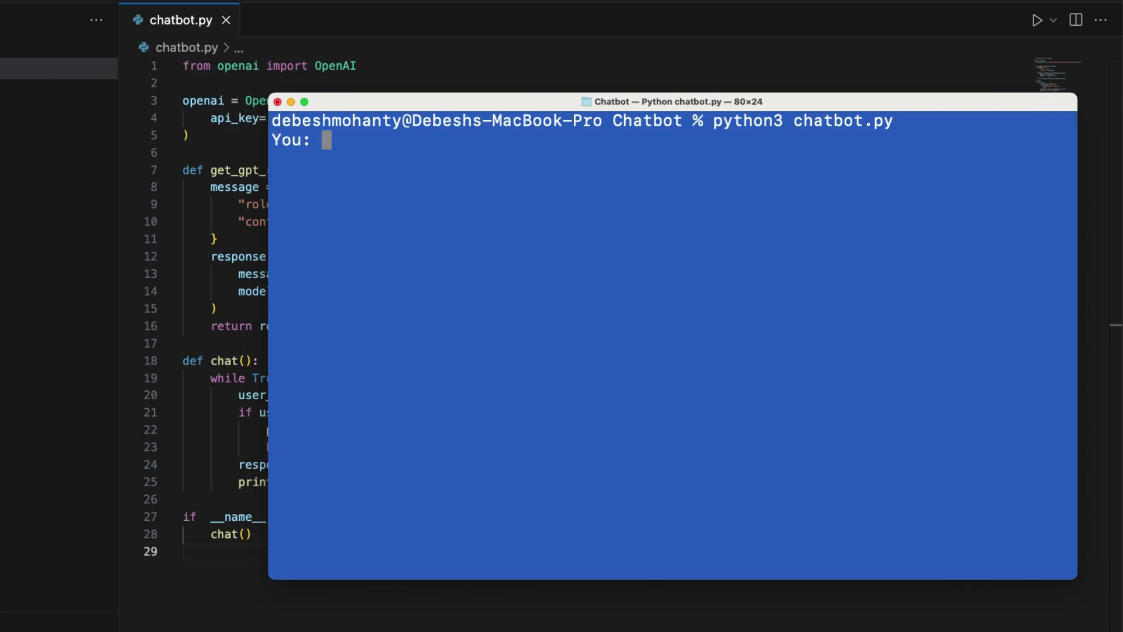
text(Hello)
key(Return)
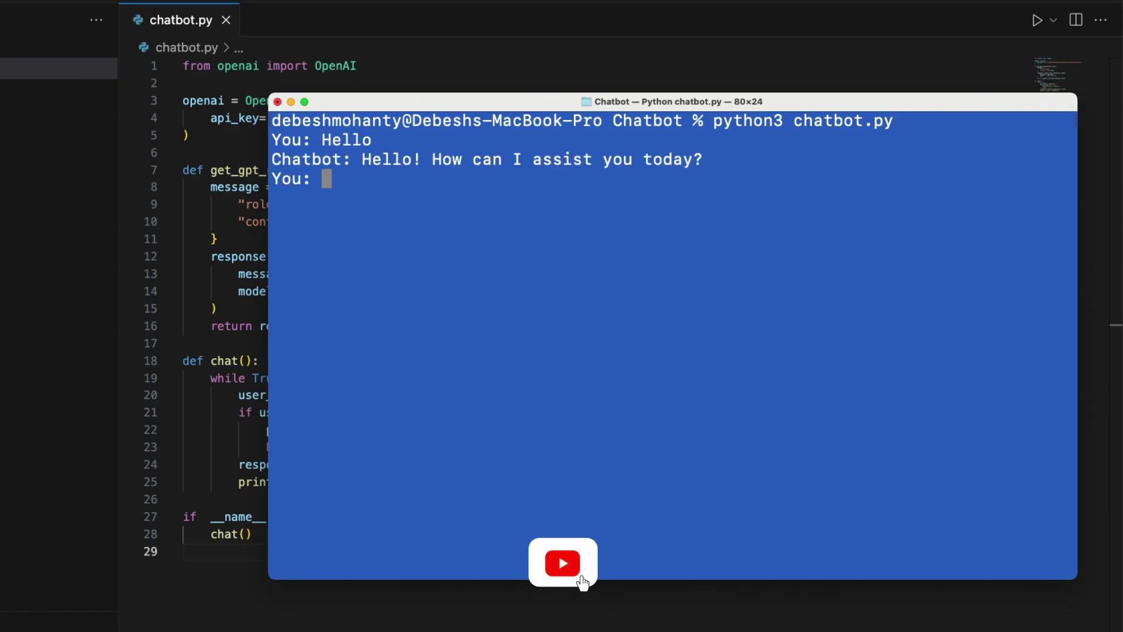
text(I wor)
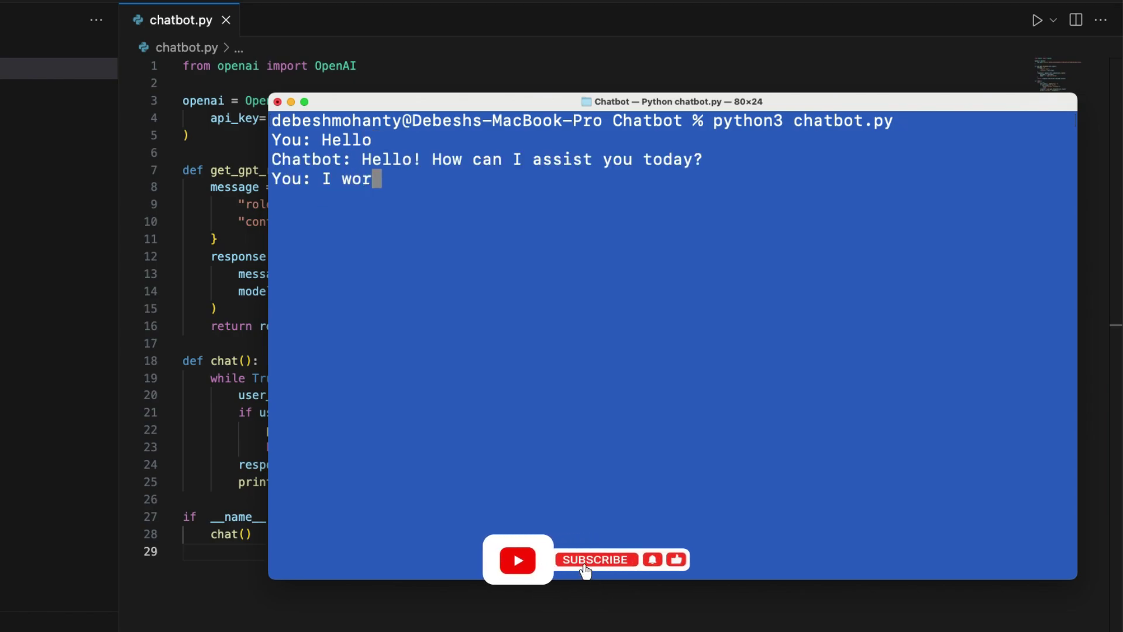
text(k a)
text(t G)
text(oogle)
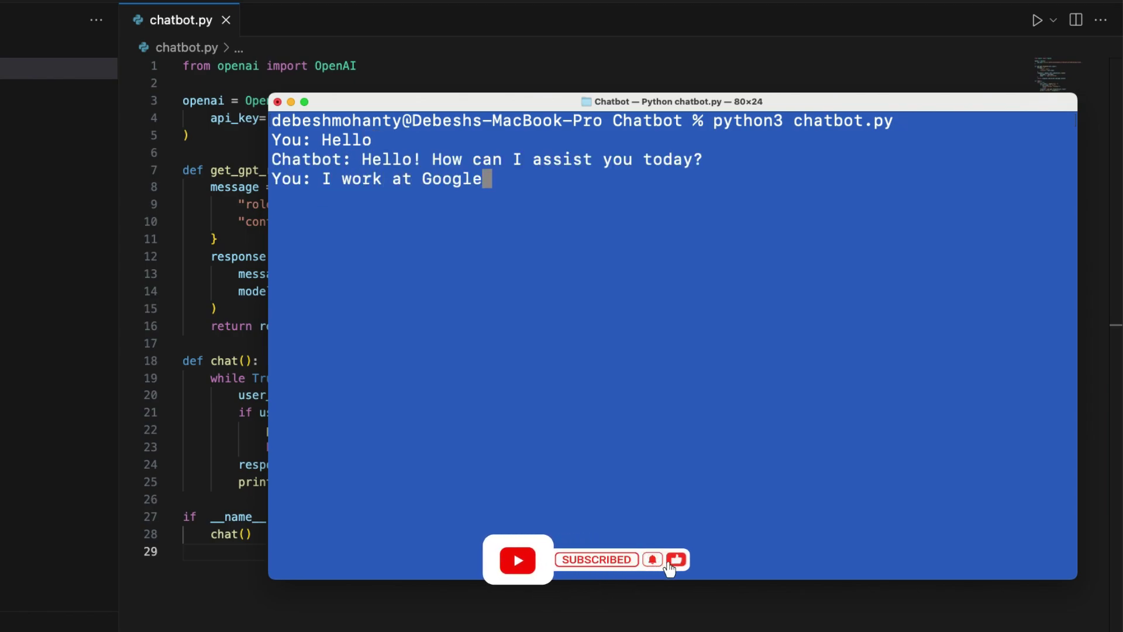
key(Return)
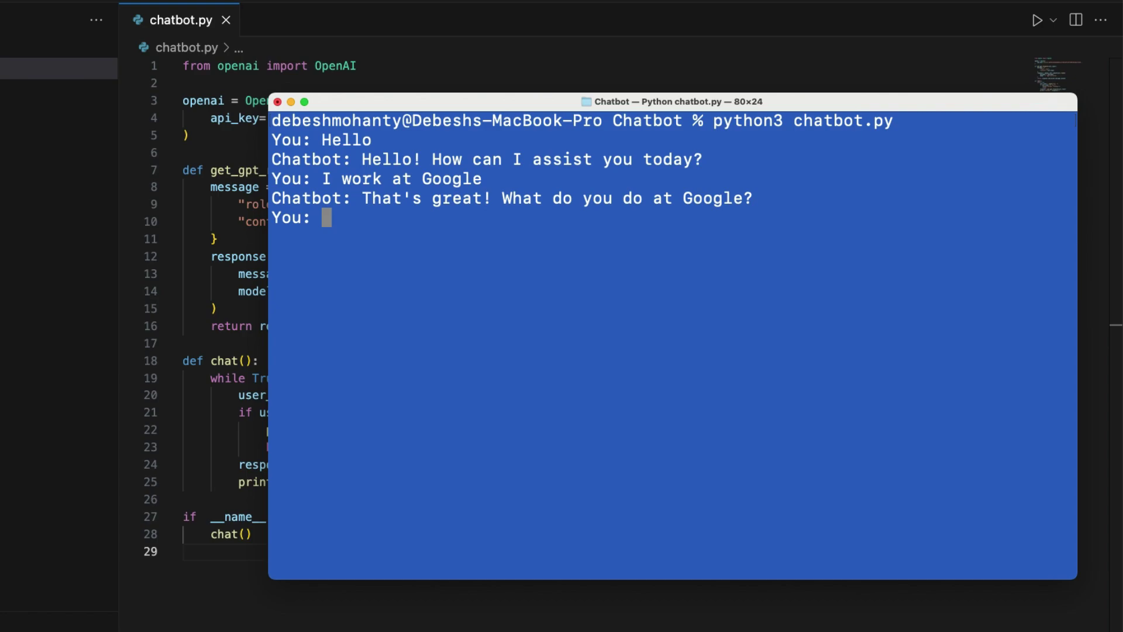
text(Where do I)
text( work?)
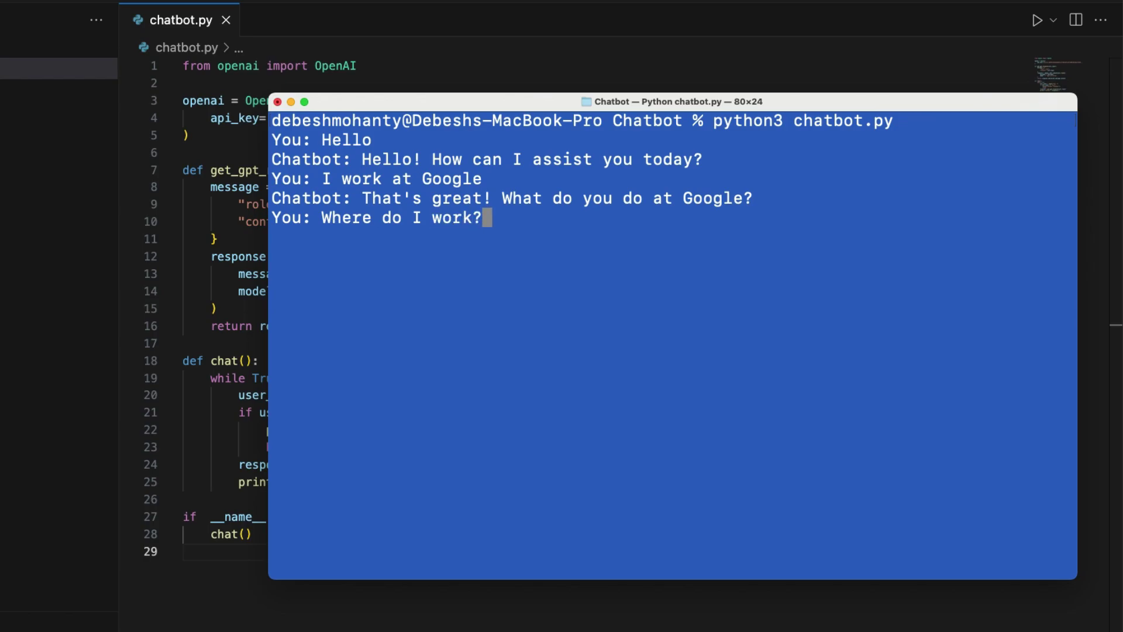
key(Return)
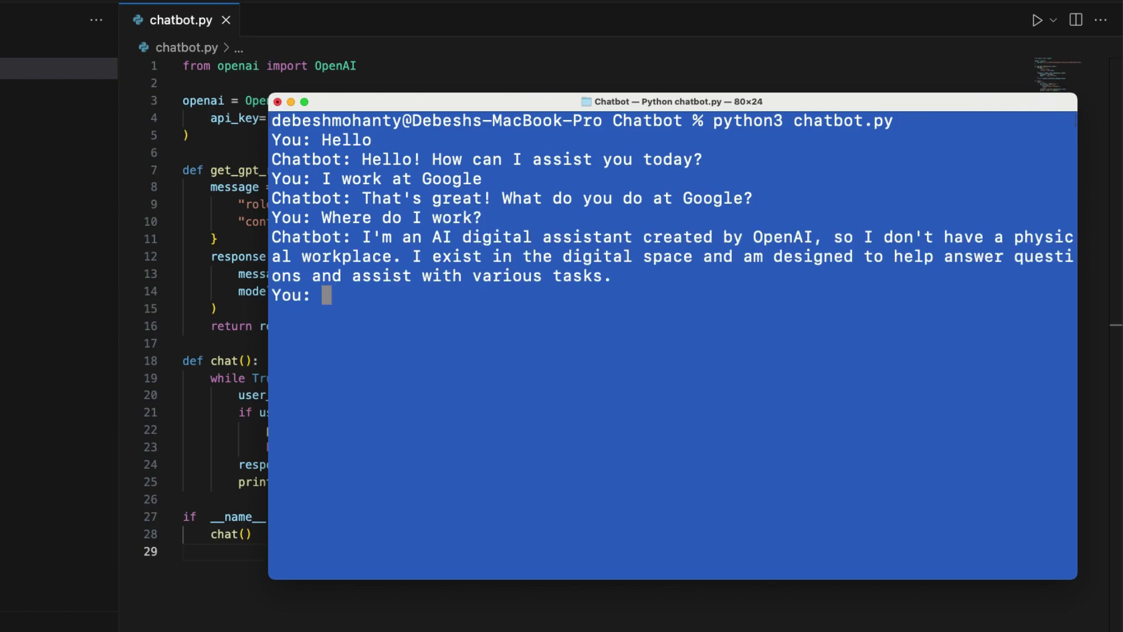
text(ex)
text(it)
key(Return)
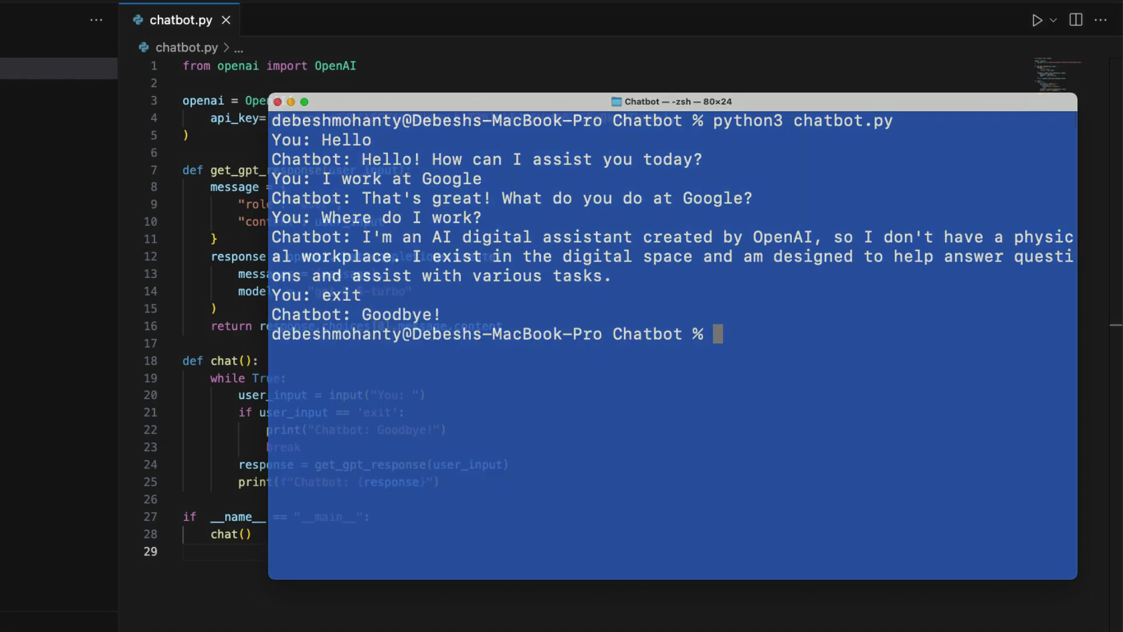
key(super+h)
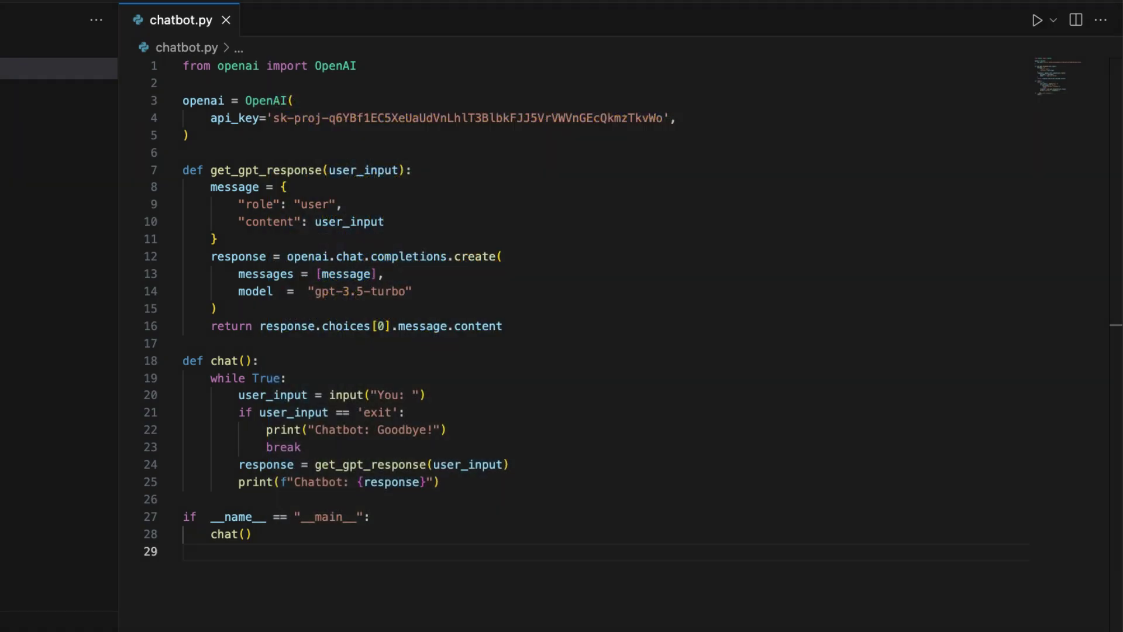
Step: Add a conversation list variable below the client
key(Return)
key(Return)
text(co)
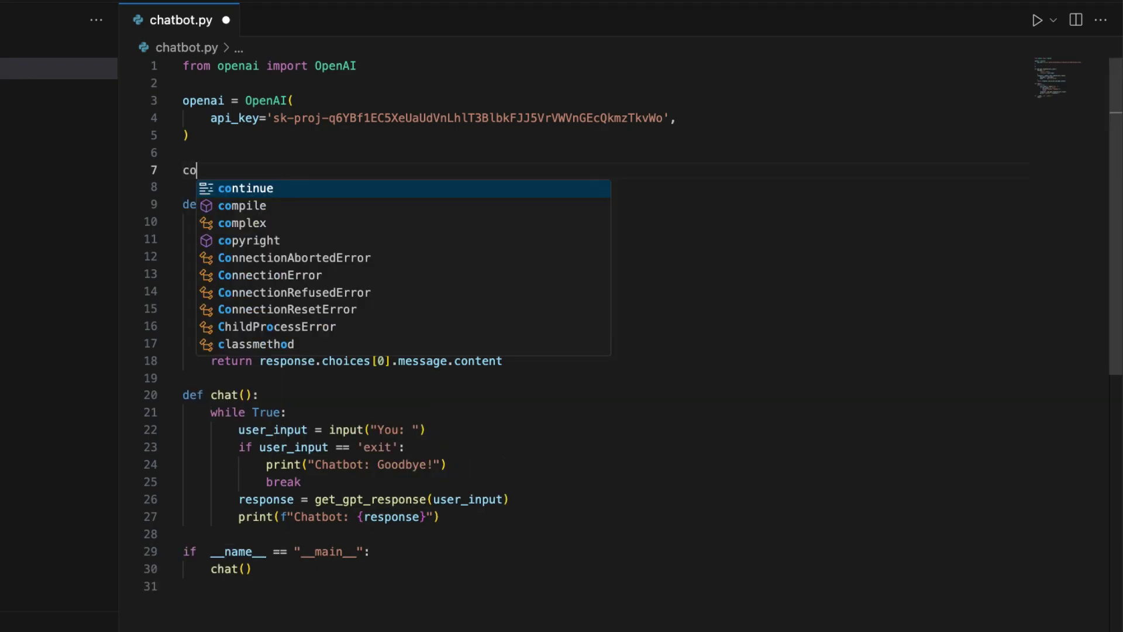
text(nversation )
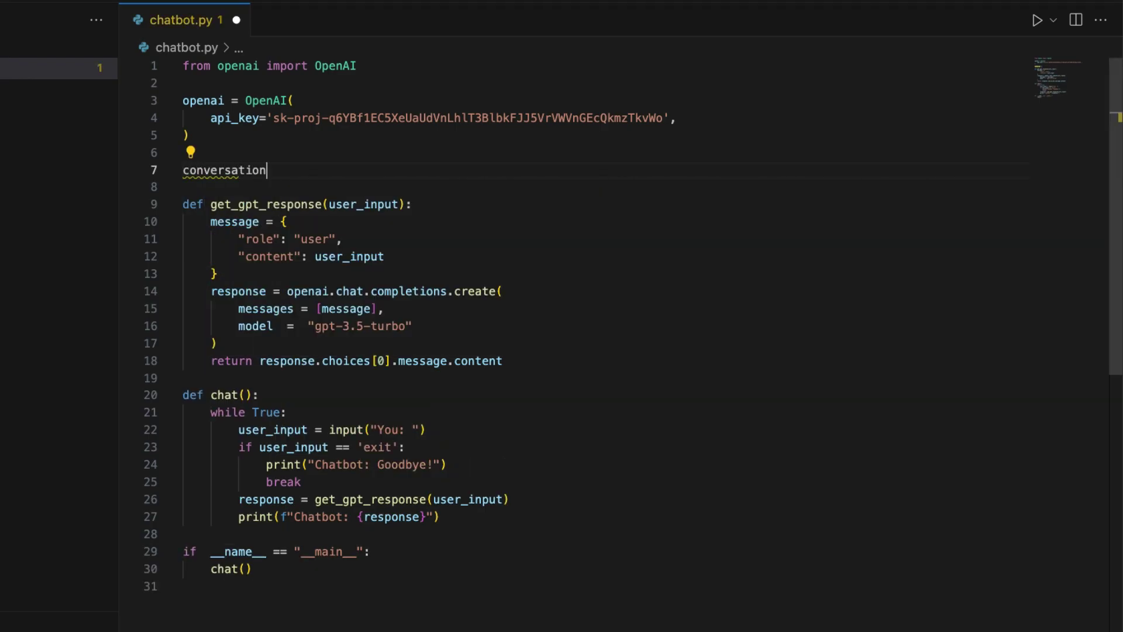
text(= [)
key(Right)
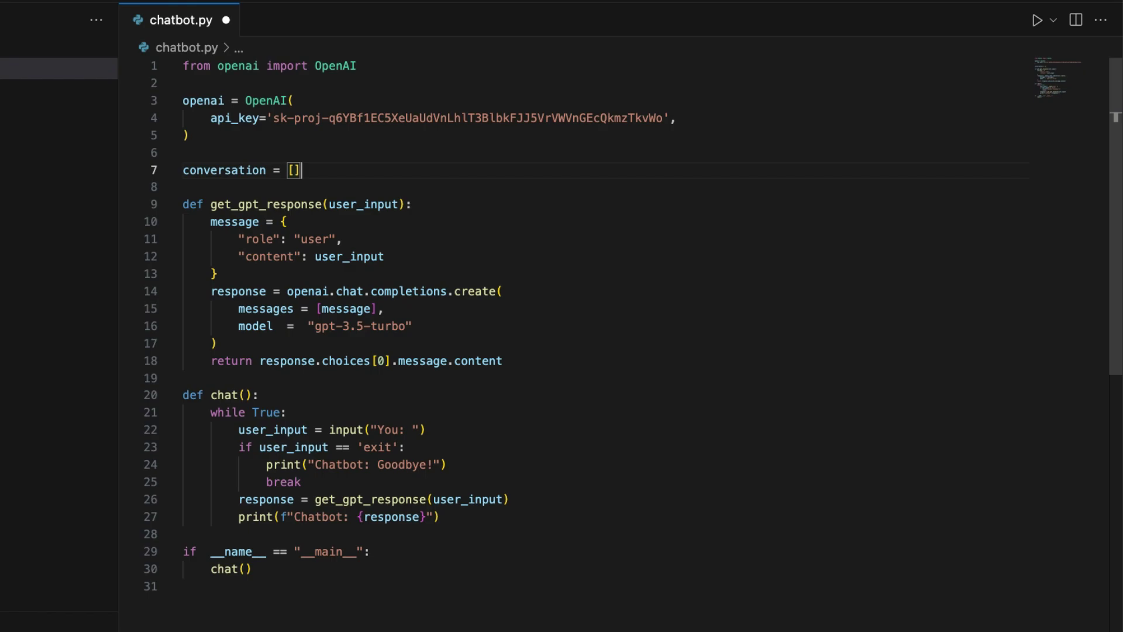
key(Down)
key(Down)
key(Down)
key(Down)
key(Down)
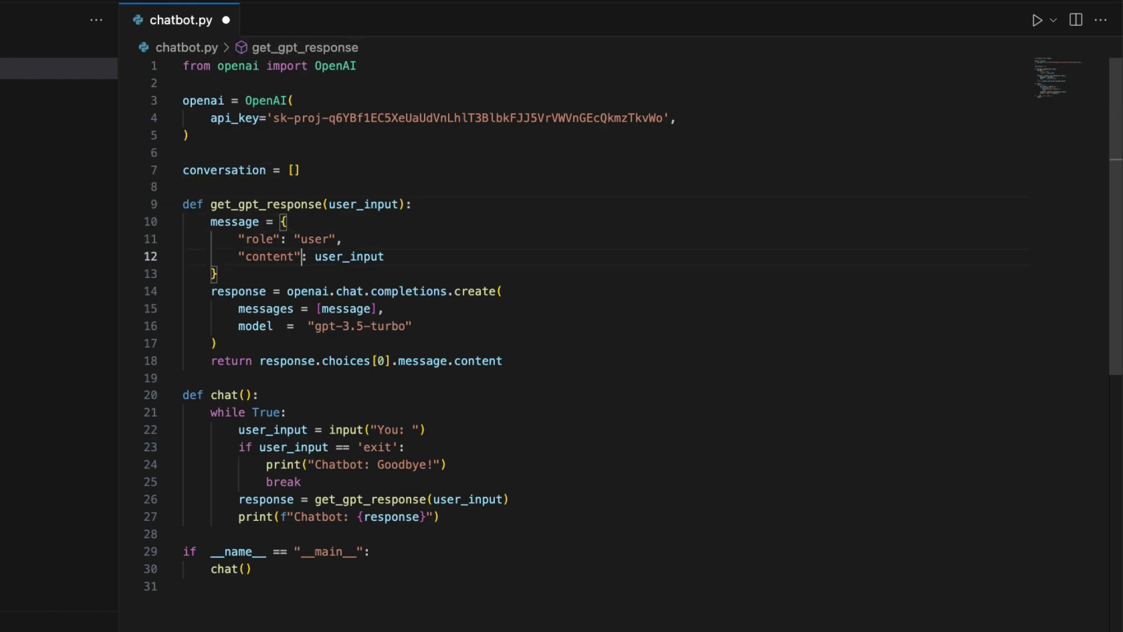
key(Down)
Step: Add conversation.append(message) on line 14 and begin a new line after the API call
key(Return)
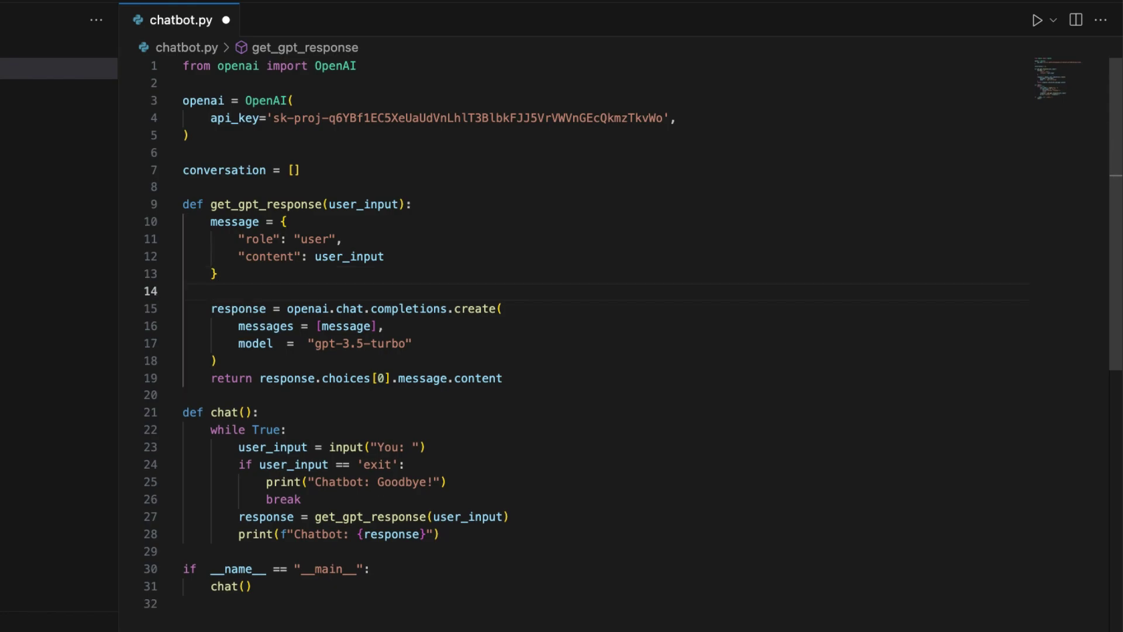
text(conve)
key(Tab)
text(.)
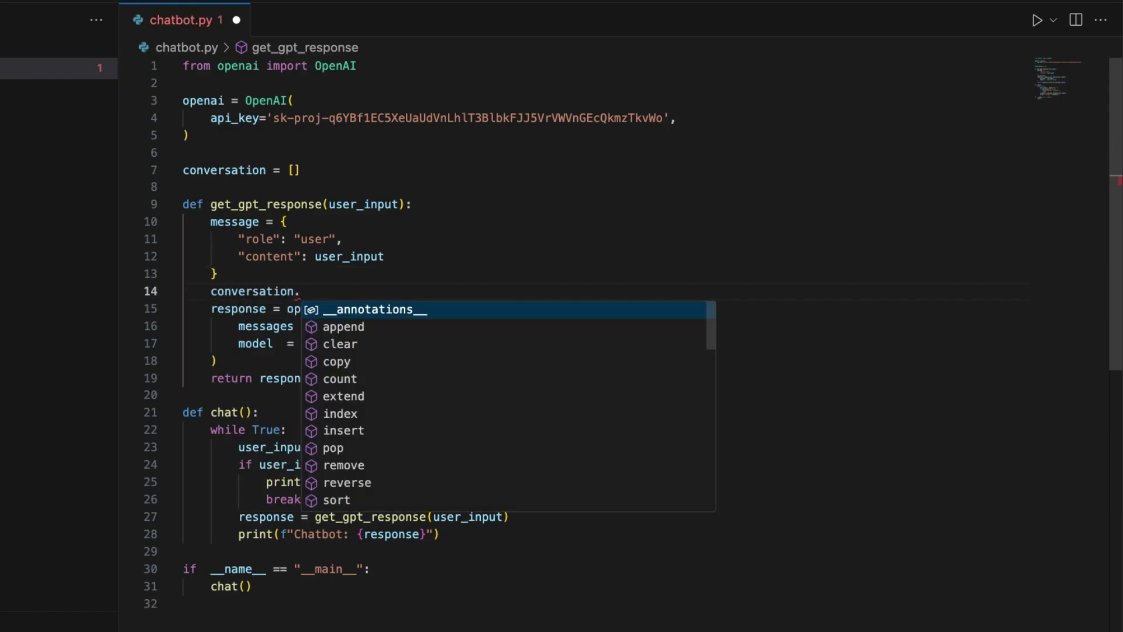
key(Down)
key(Tab)
text(()
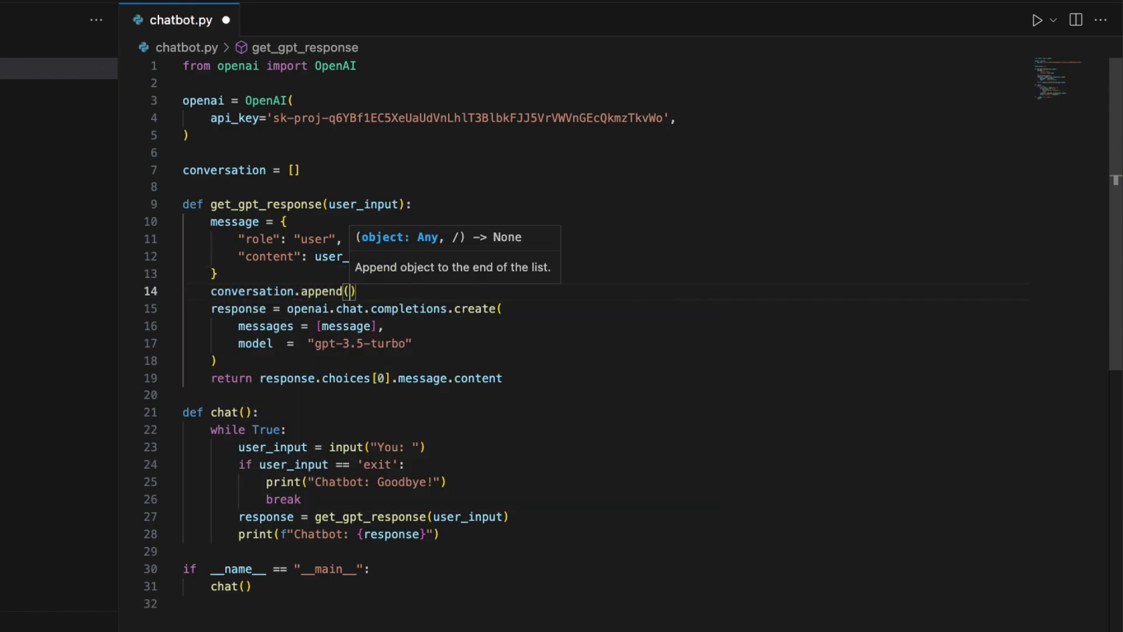
text(me)
key(Down)
key(Tab)
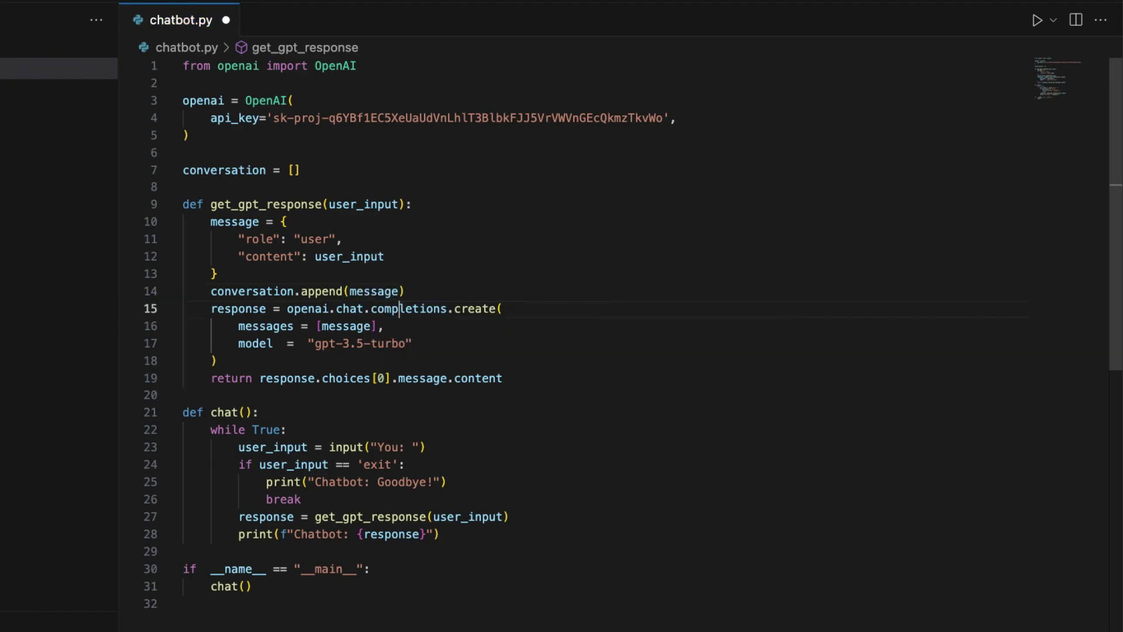
key(Down)
key(Down)
key(Down)
key(Down)
key(Return)
text(con)
key(Down)
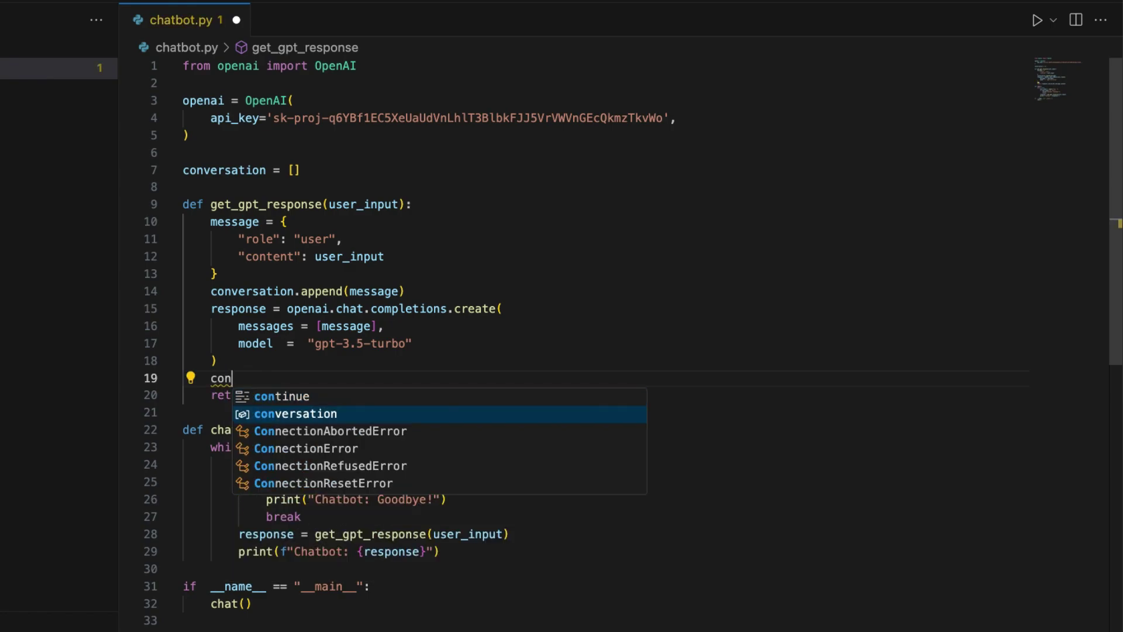
Step: Add conversation.append(response.choices[0].message) after the create() call
key(Tab)
text(.)
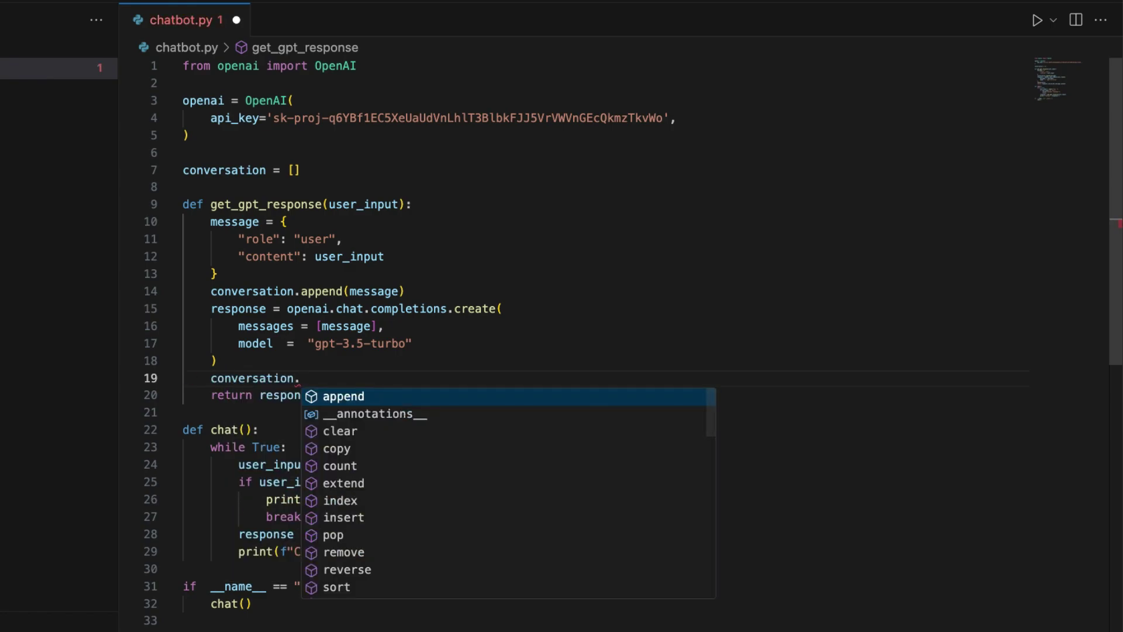
key(Tab)
text((re)
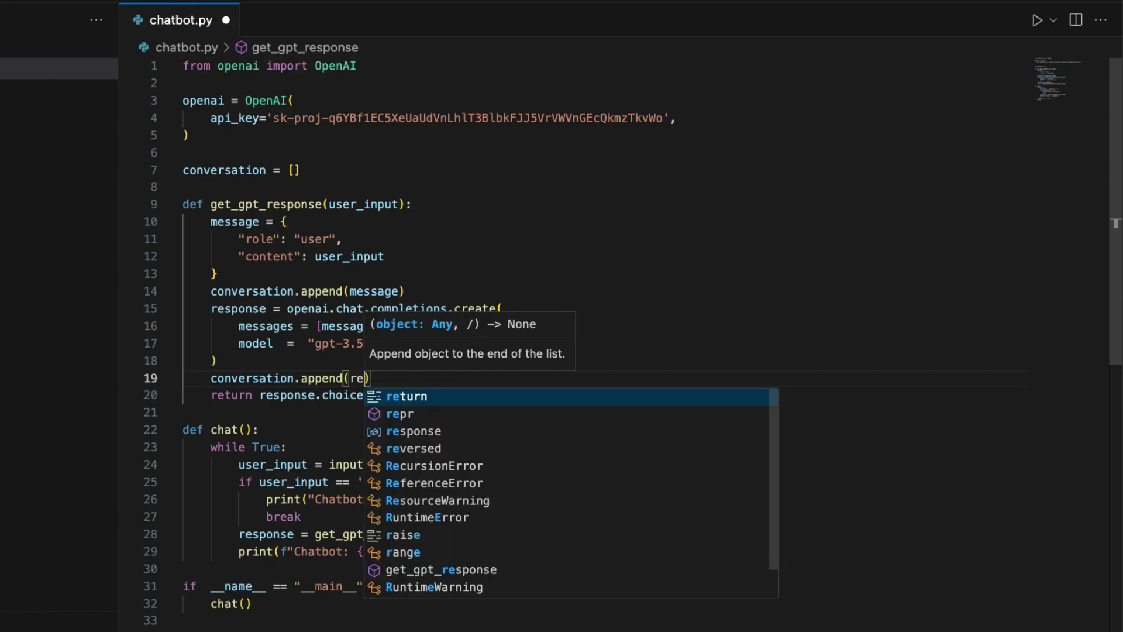
text(sponse.ch)
key(Tab)
text([)
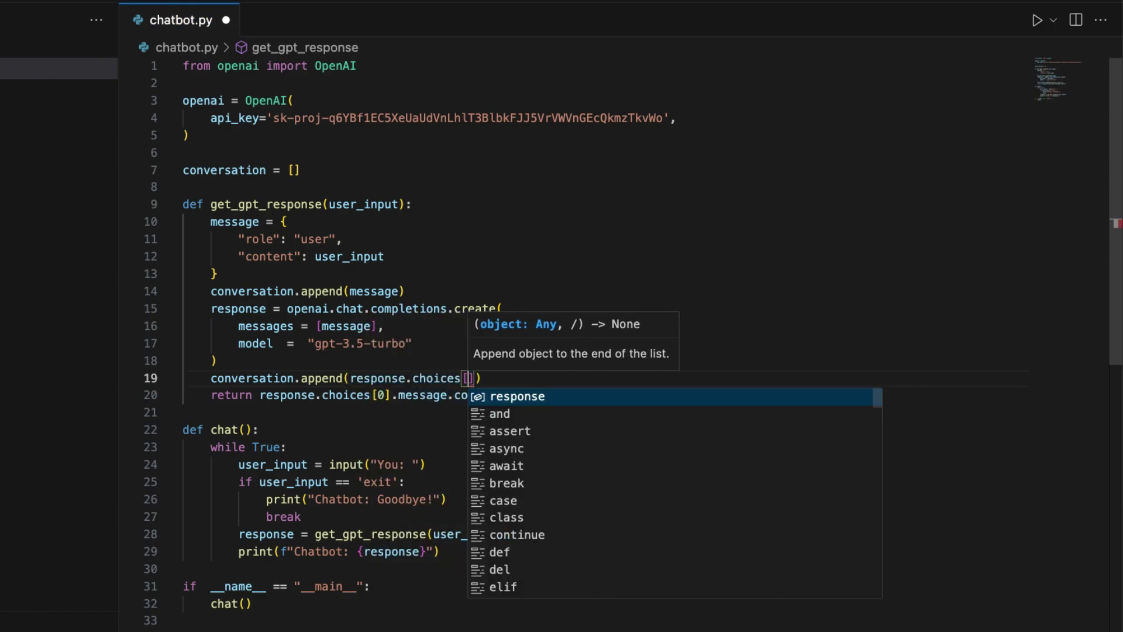
text(0].)
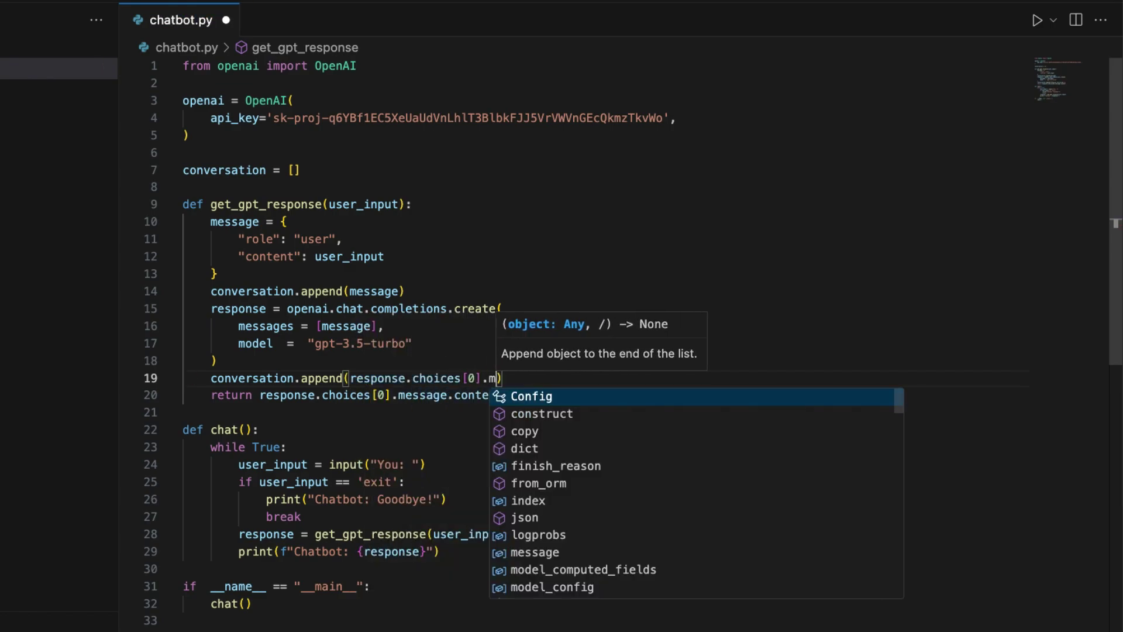
text(me)
key(Tab)
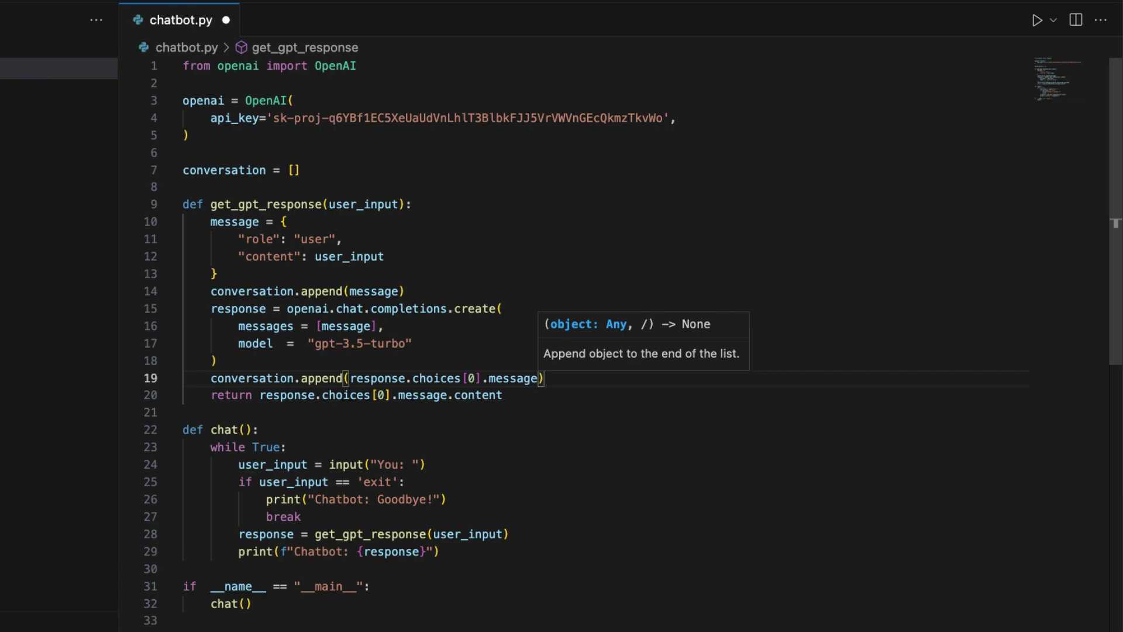
Step: Insert blank lines around the new append line and before the API call
key(Home)
key(Return)
key(Down)
key(Return)
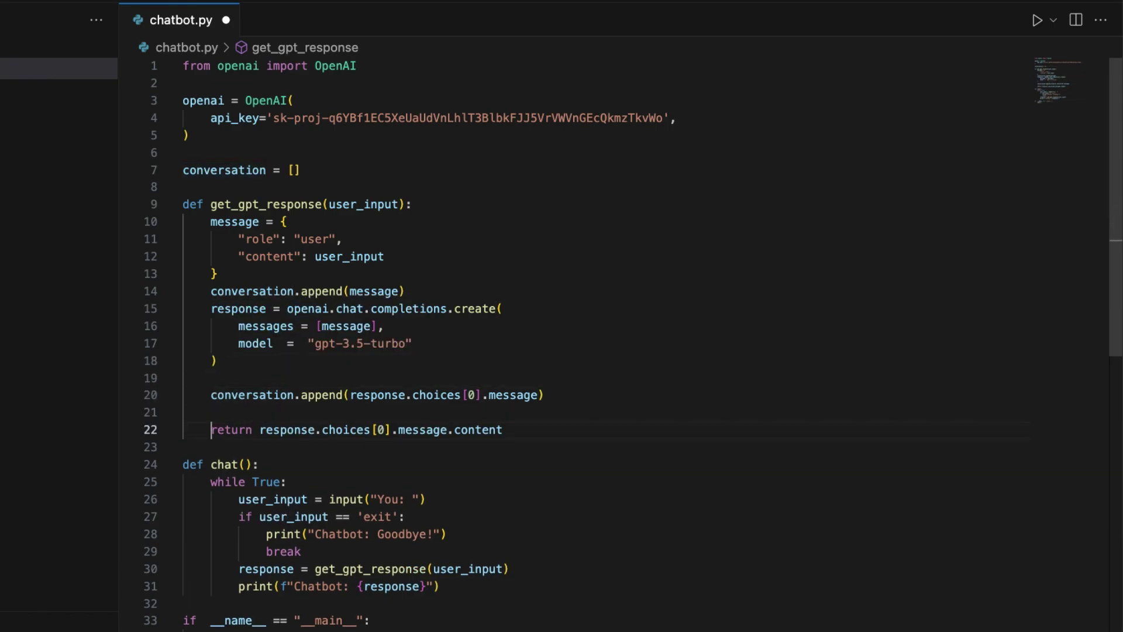
key(Up)
key(Up)
key(Up)
key(Up)
key(Up)
key(Up)
key(Return)
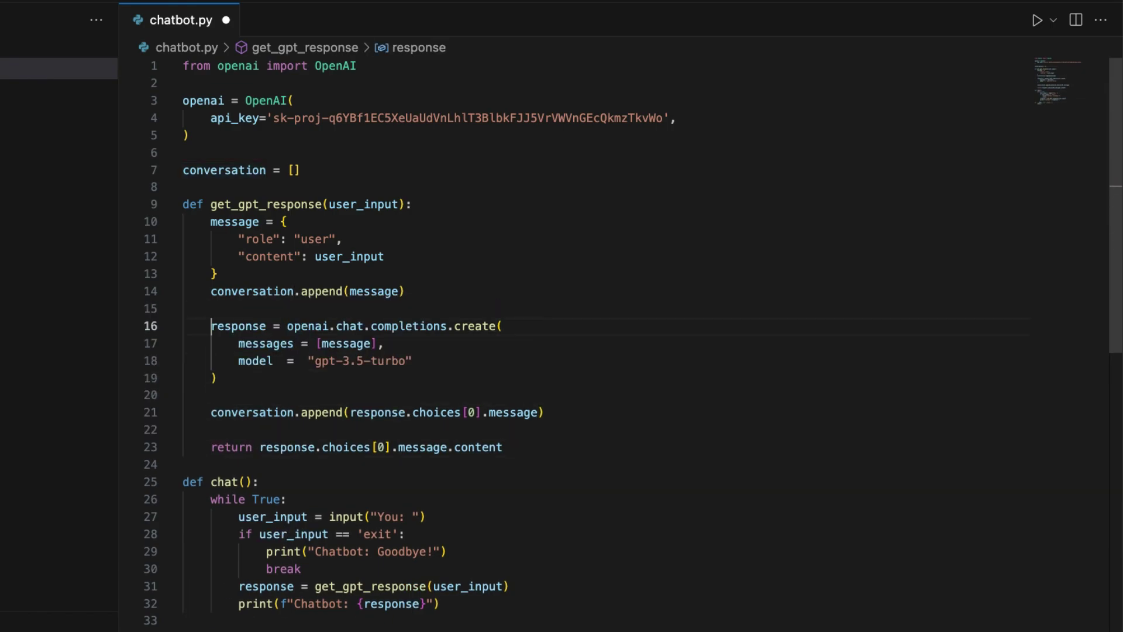
key(Up)
key(Up)
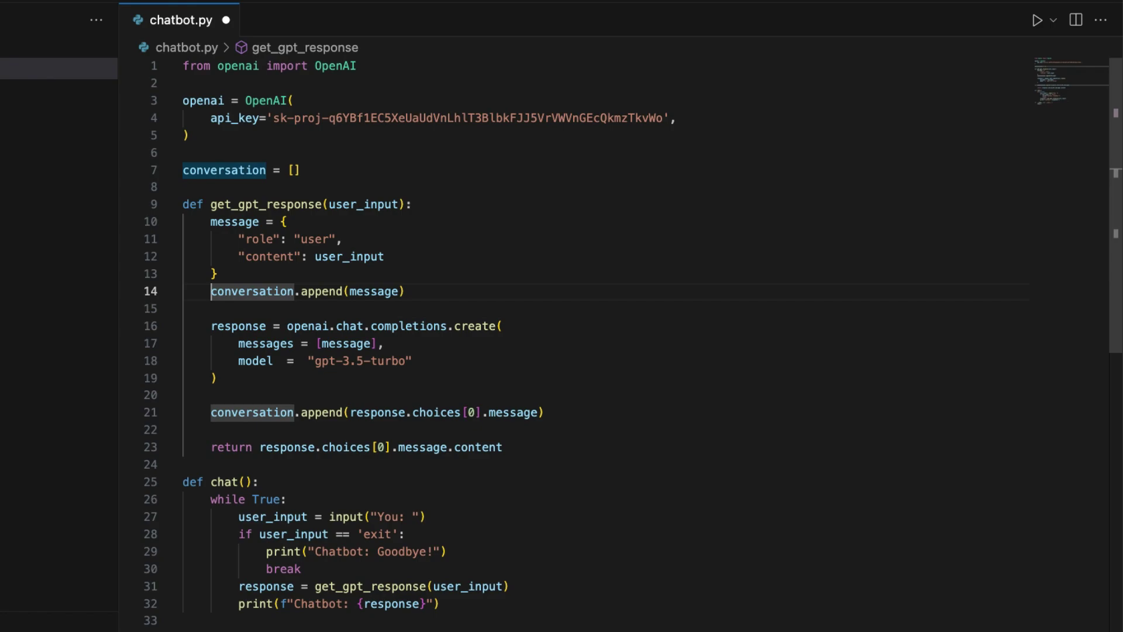
Step: Change the API call's messages from [message] to conversation and save chatbot.py
click(372, 344)
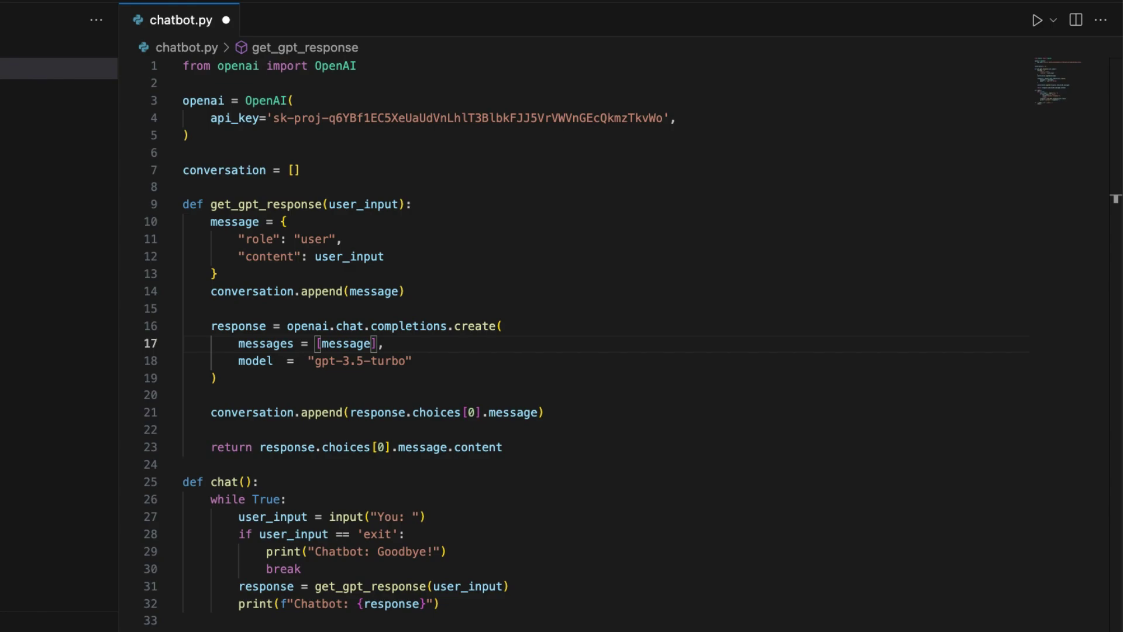
key(BackSpace)
key(BackSpace)
key(BackSpace)
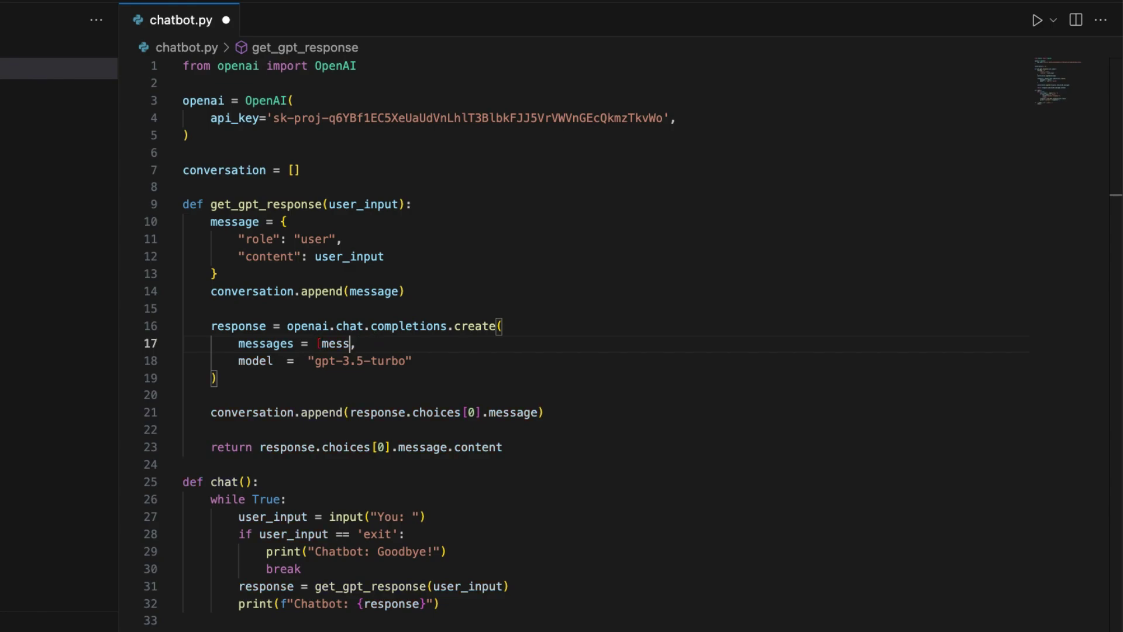
key(BackSpace)
key(BackSpace)
key(BackSpace)
key(BackSpace)
text(con)
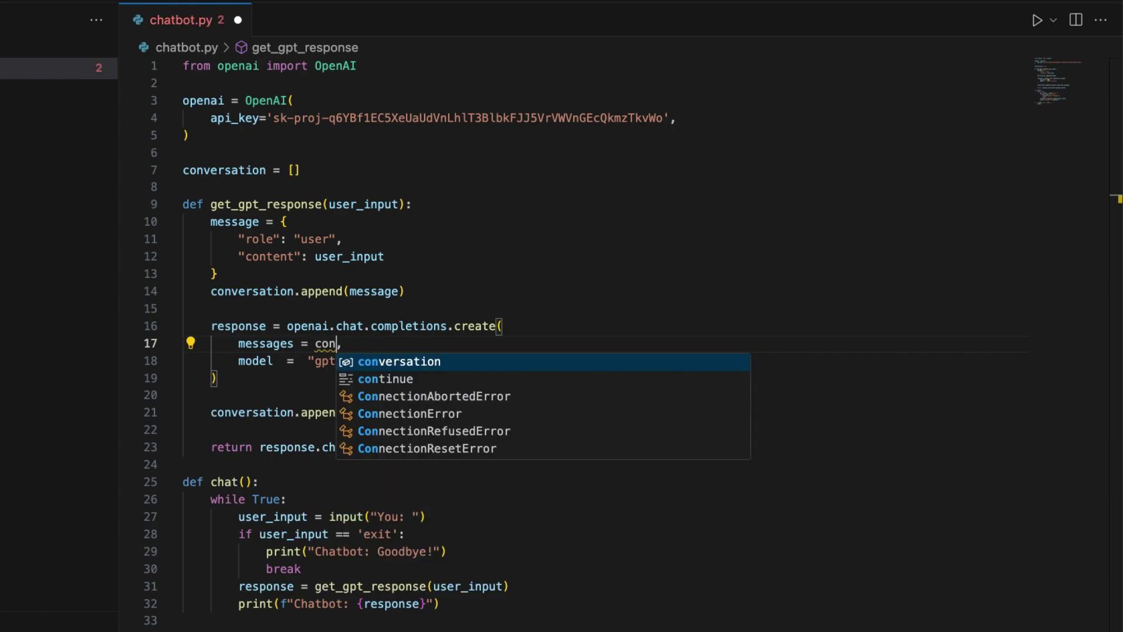
key(Tab)
key(ctrl+s)
key(super+Tab)
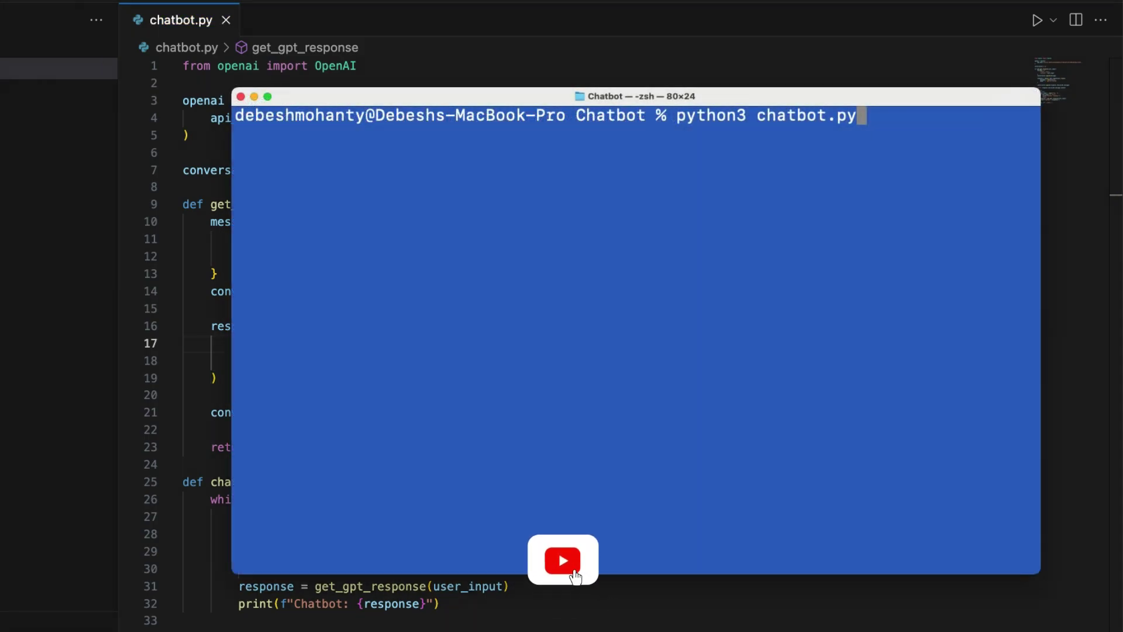
Step: Run python3 chatbot.py, send Hello, 'I work at Google', 'Where do I work?', then exit
key(Return)
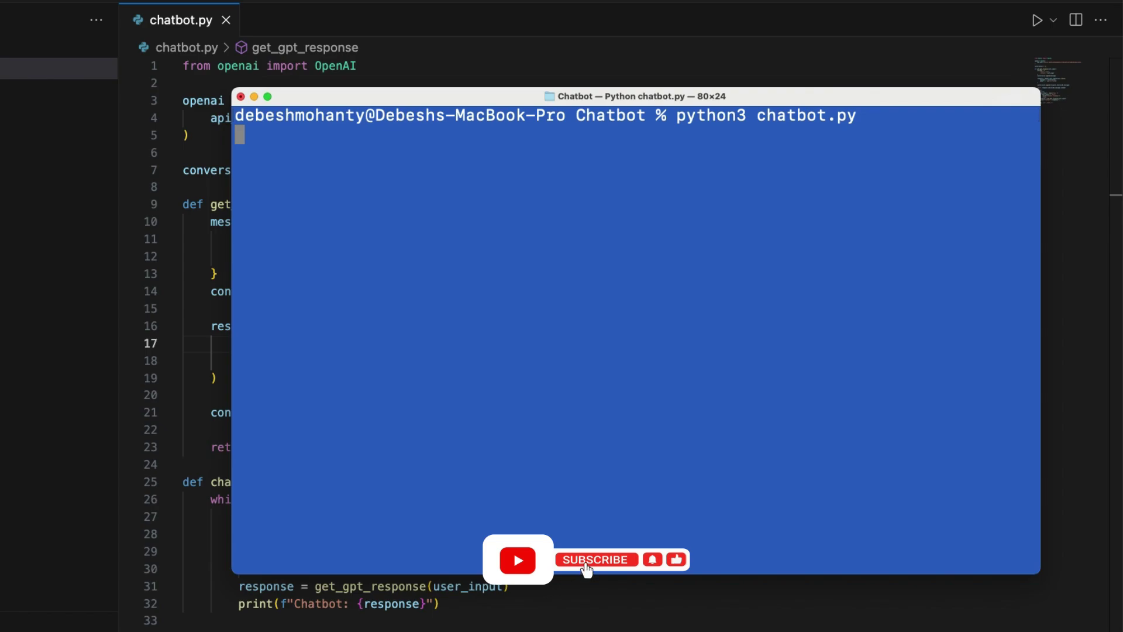
text(Hello)
key(Return)
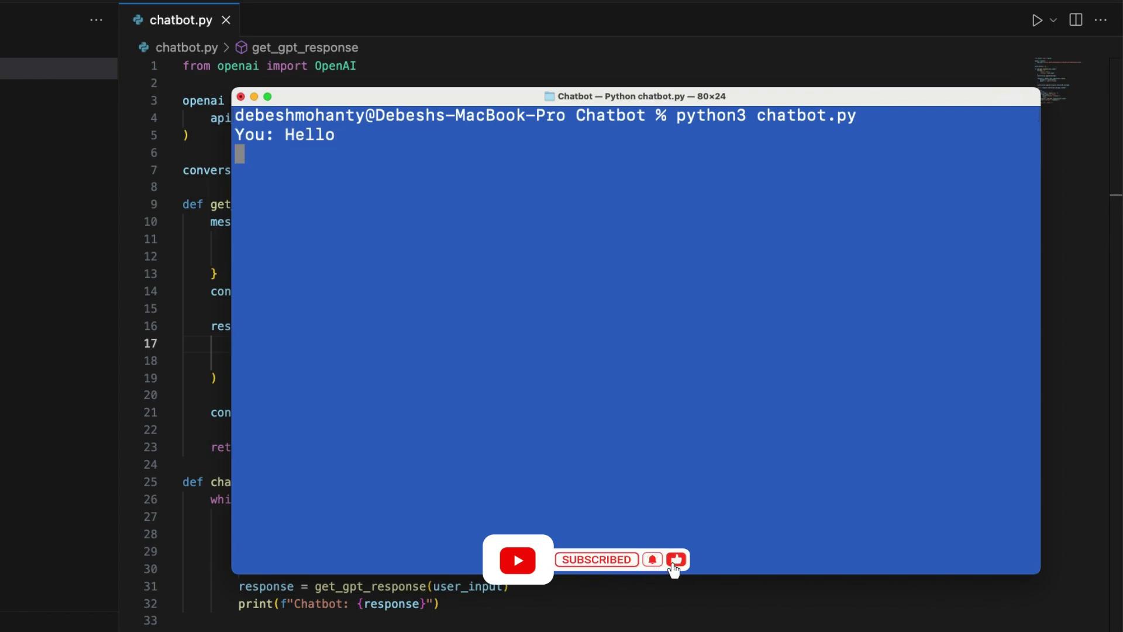
text(I w)
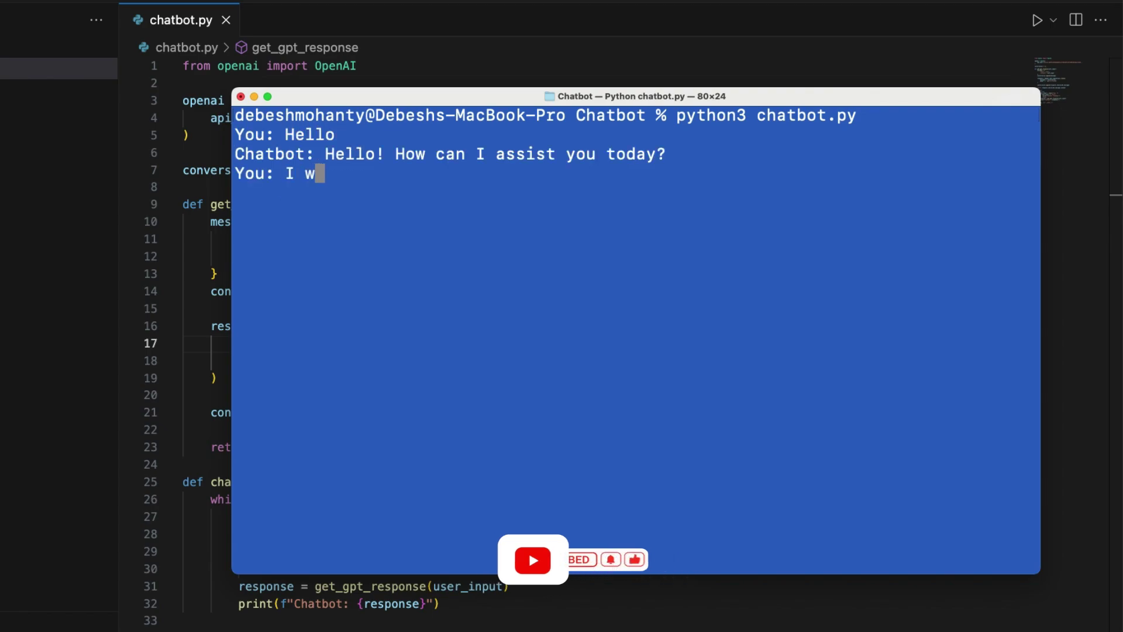
text(ork at Google)
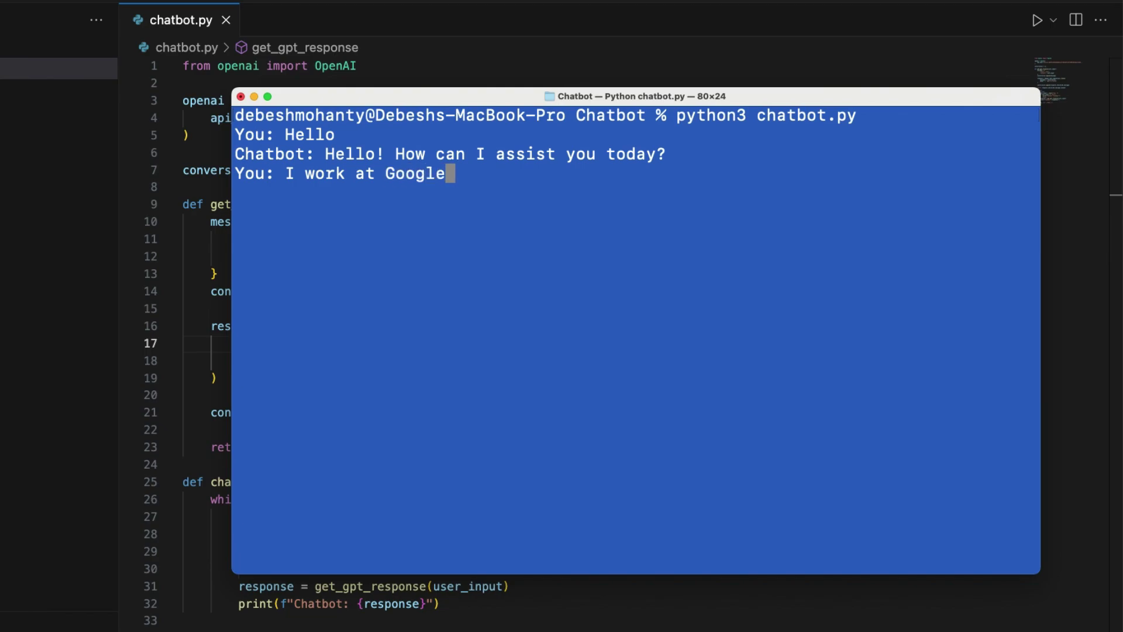
key(Return)
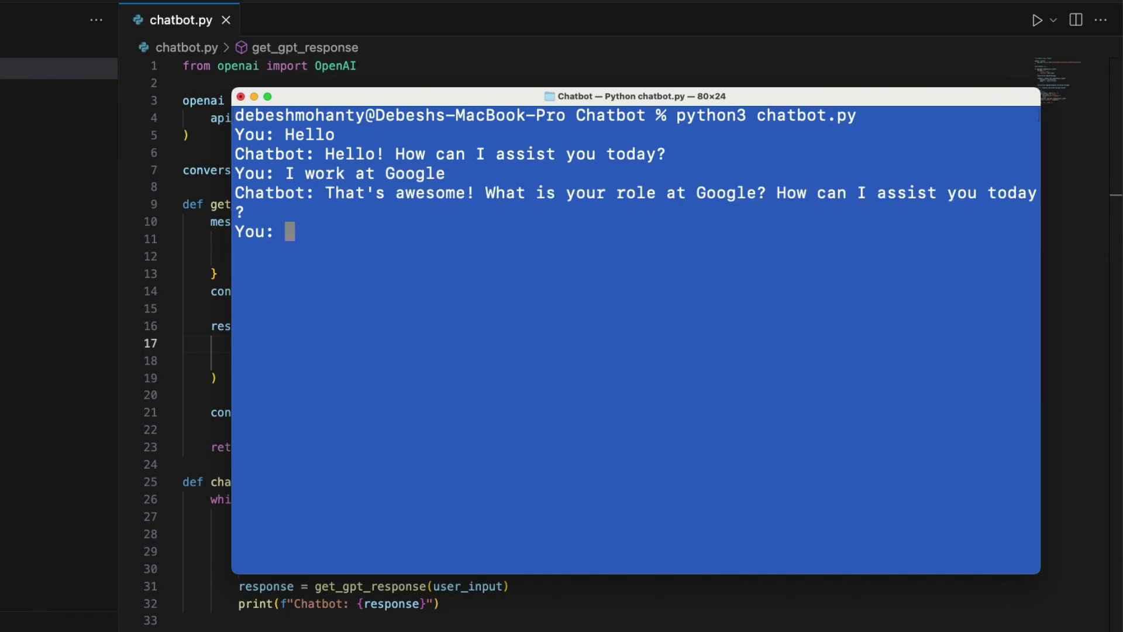
text(Whe)
text(re do I wo)
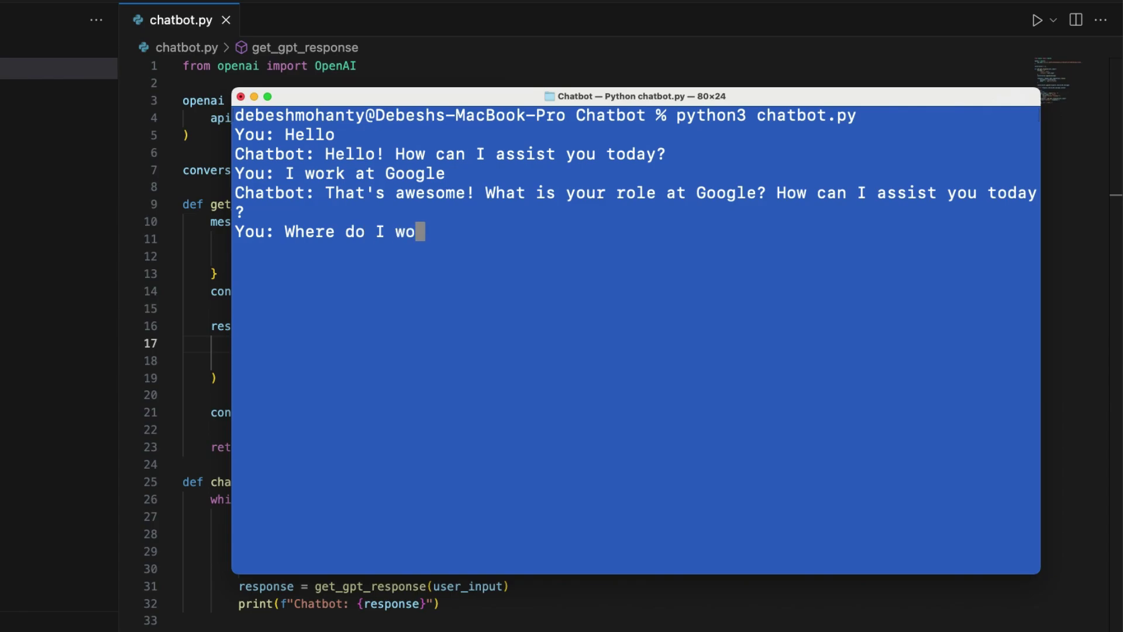
text(rk?)
key(Return)
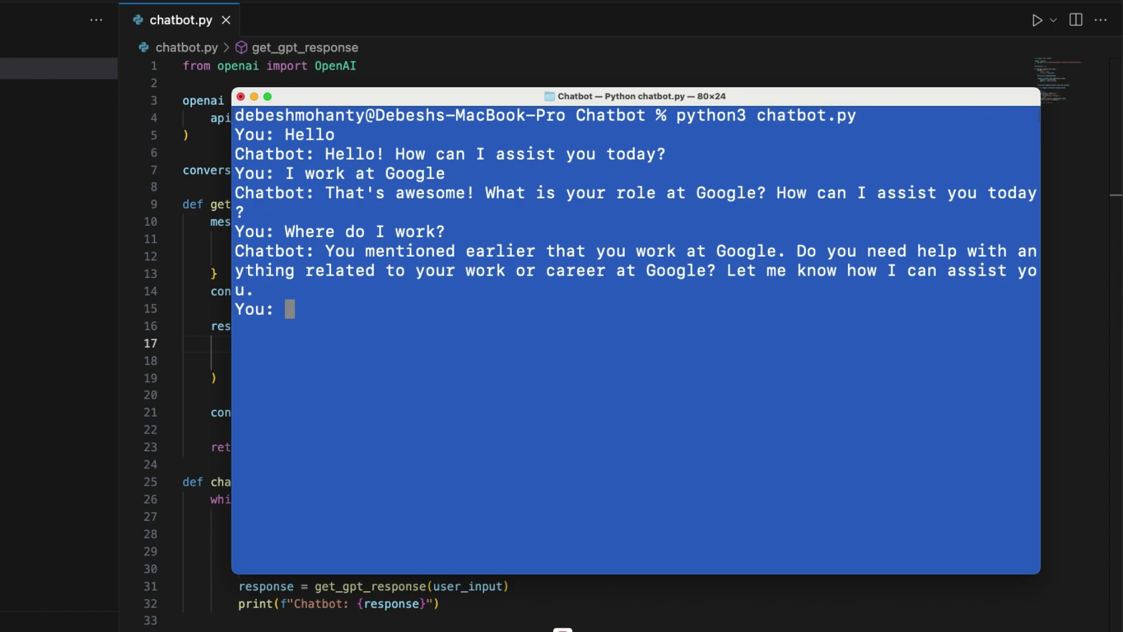
text(exit)
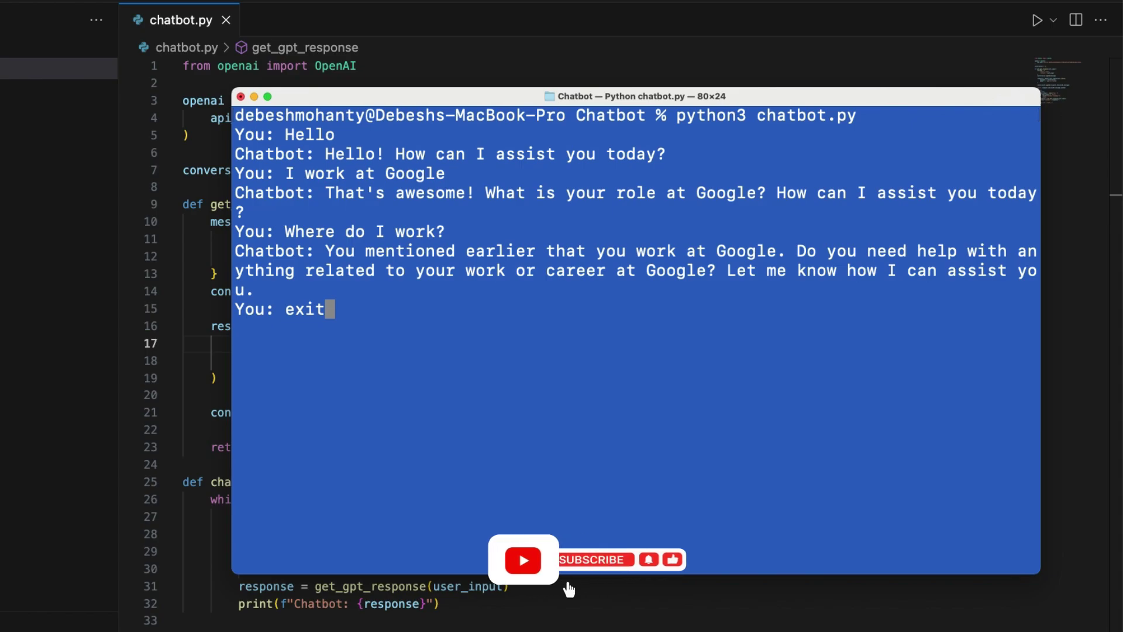
key(Return)
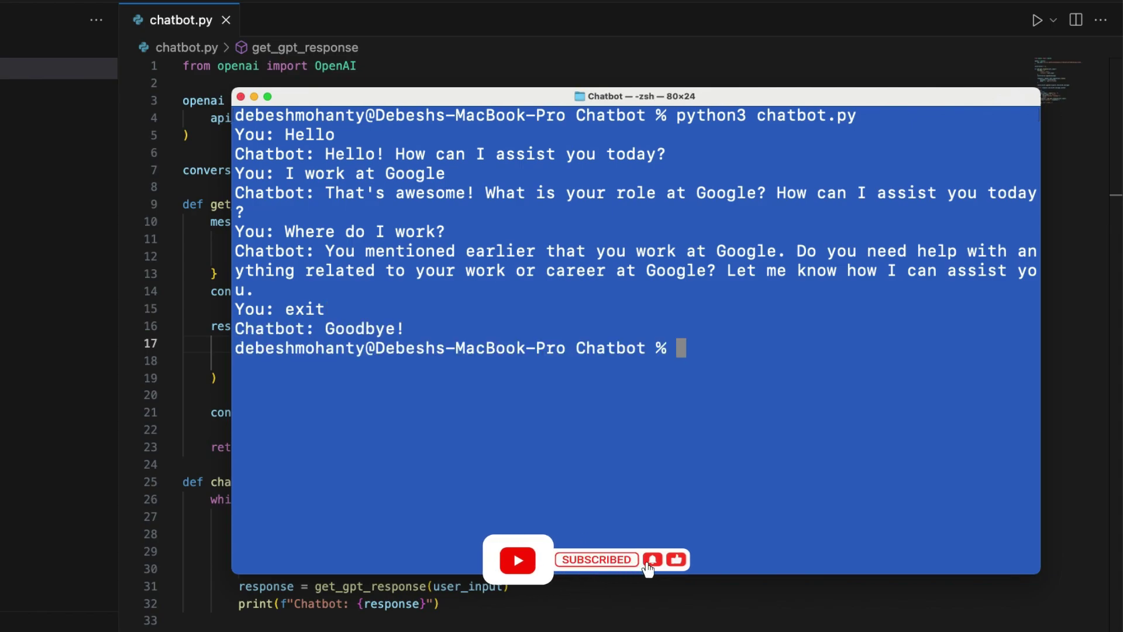